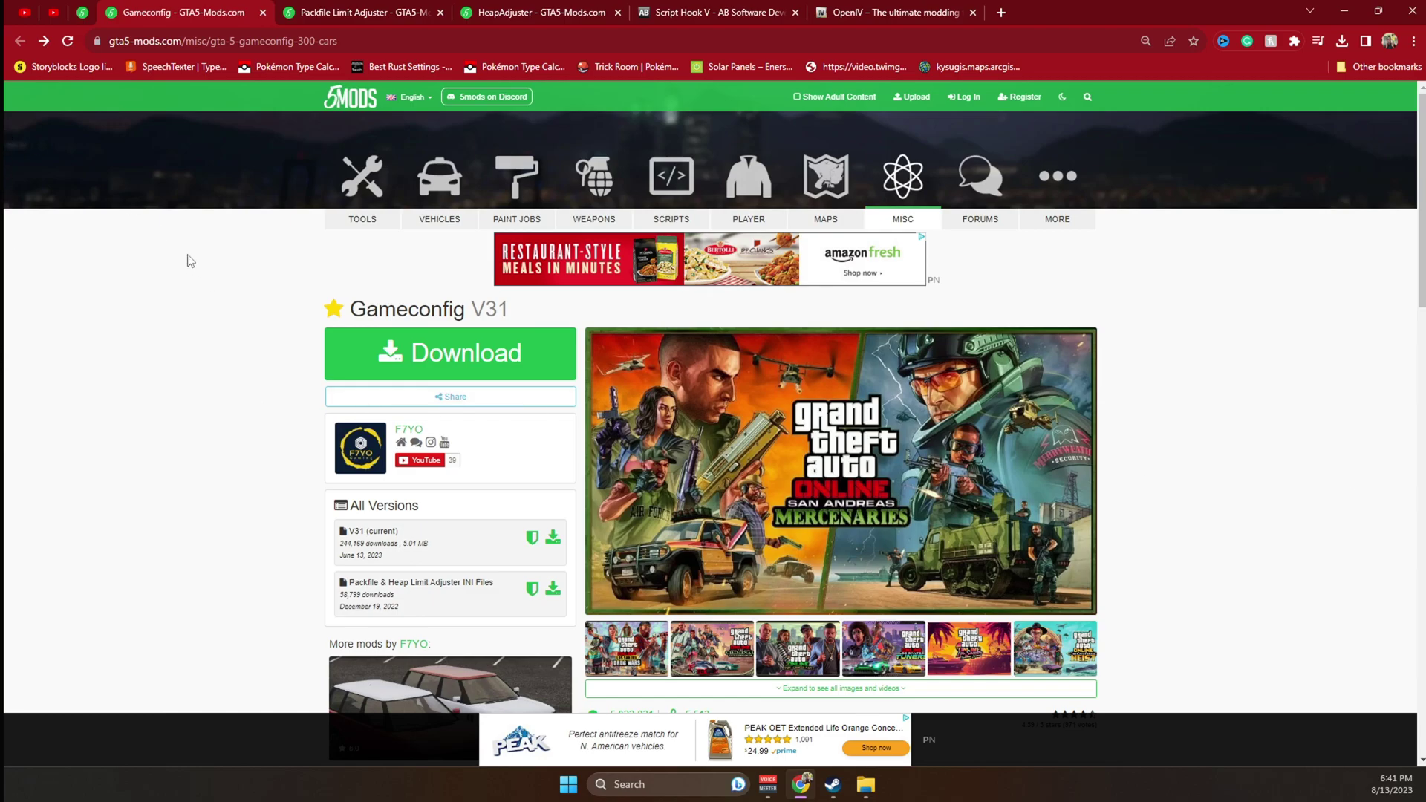
# - Save the Gameconfig V31 .rar archive to the Downloads folder
pyautogui.click(479, 351)
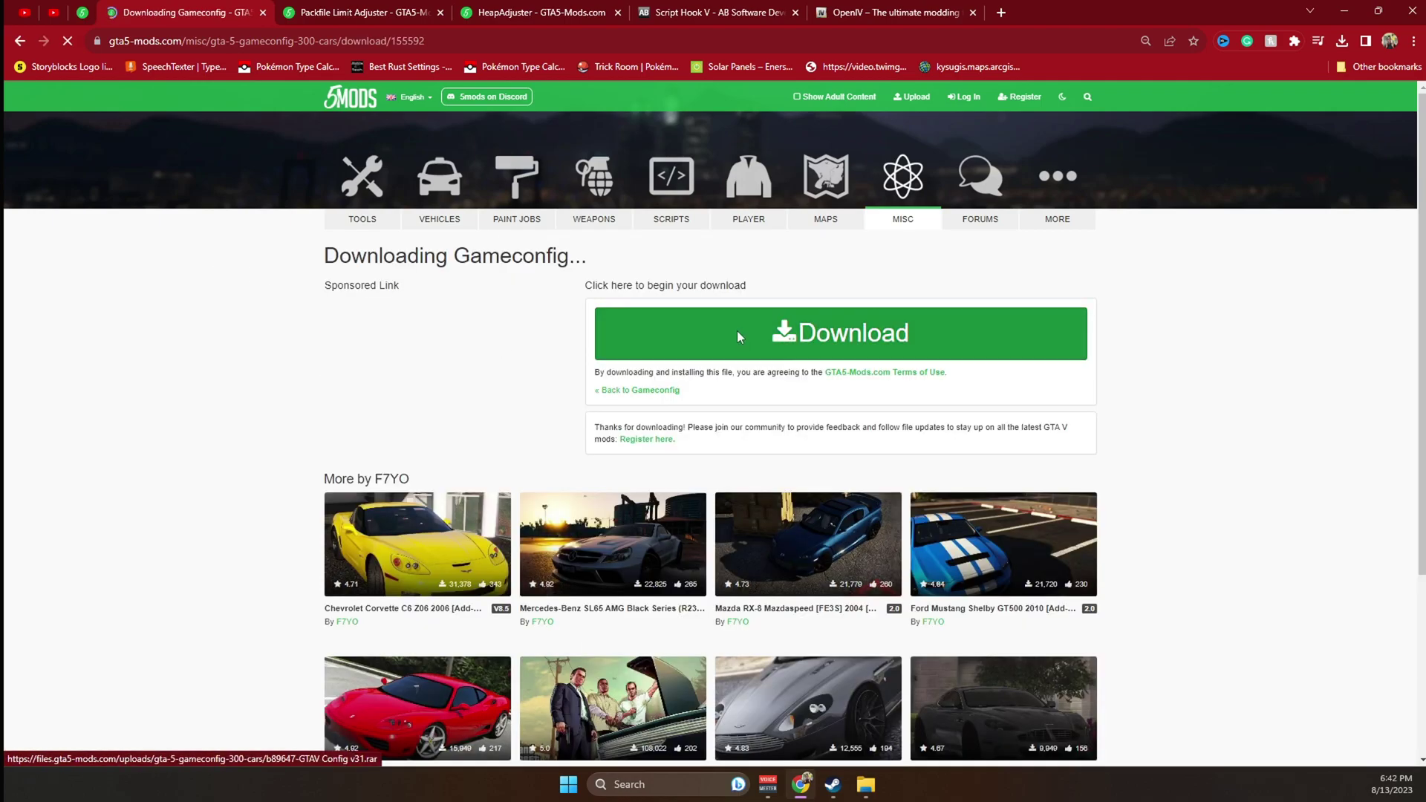
pyautogui.click(737, 332)
pyautogui.click(72, 170)
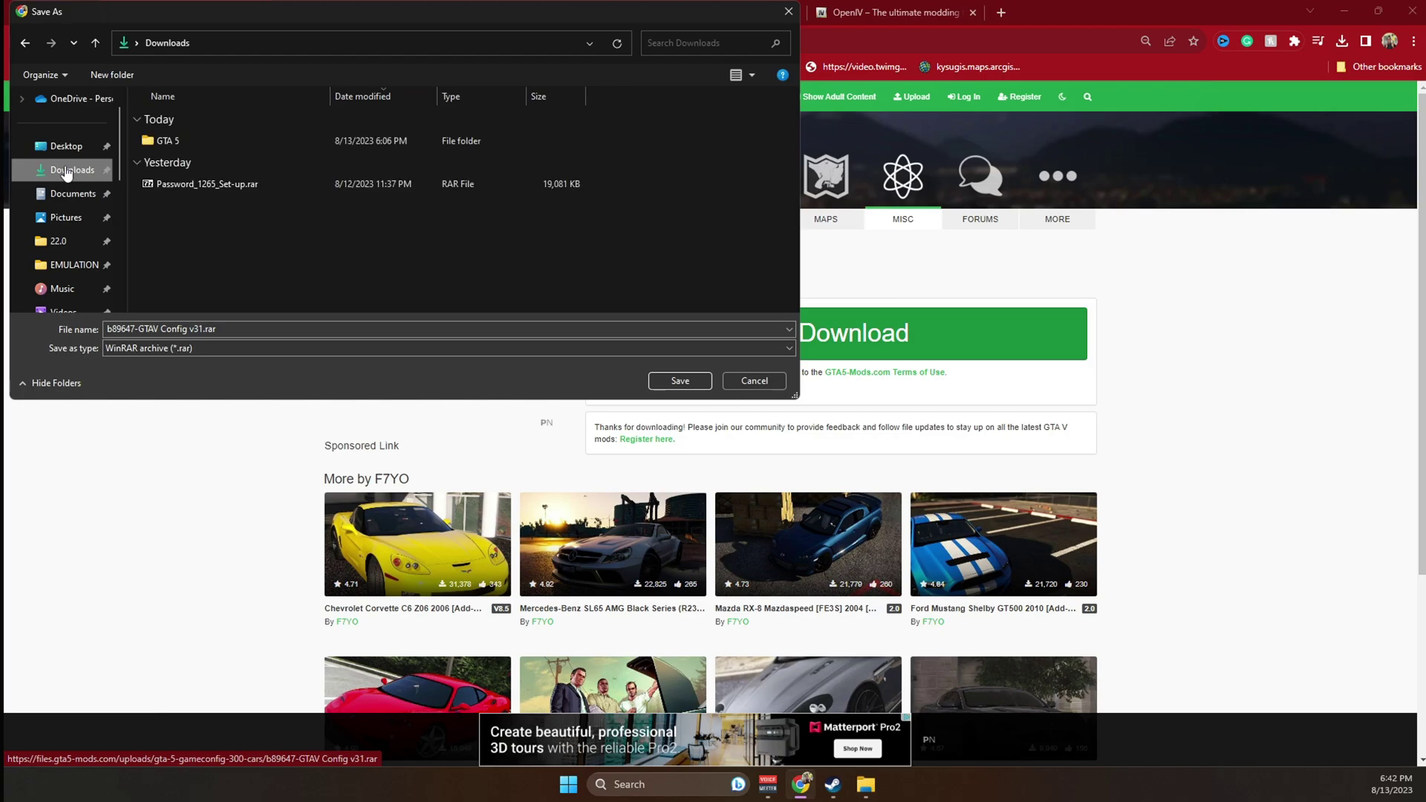
pyautogui.click(680, 380)
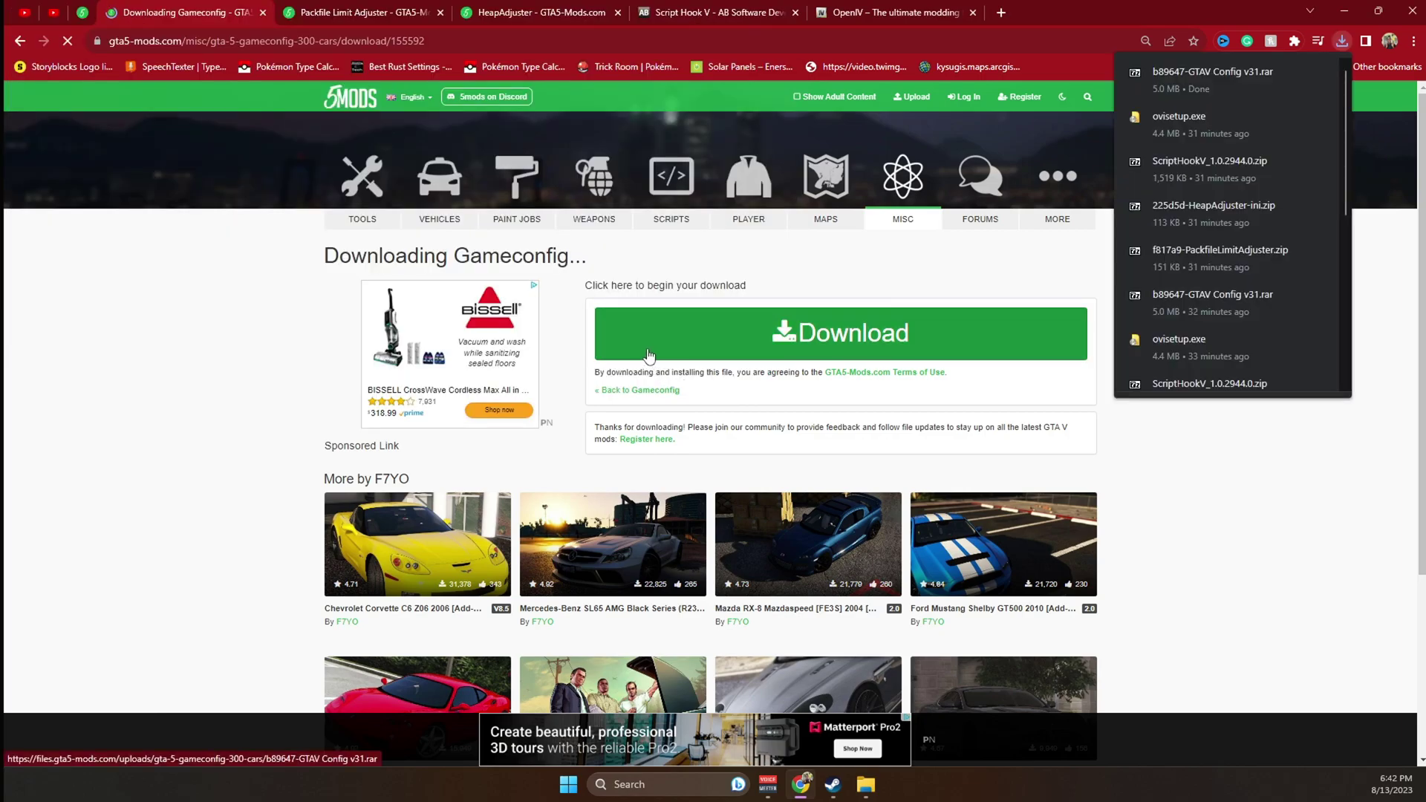
pyautogui.click(360, 327)
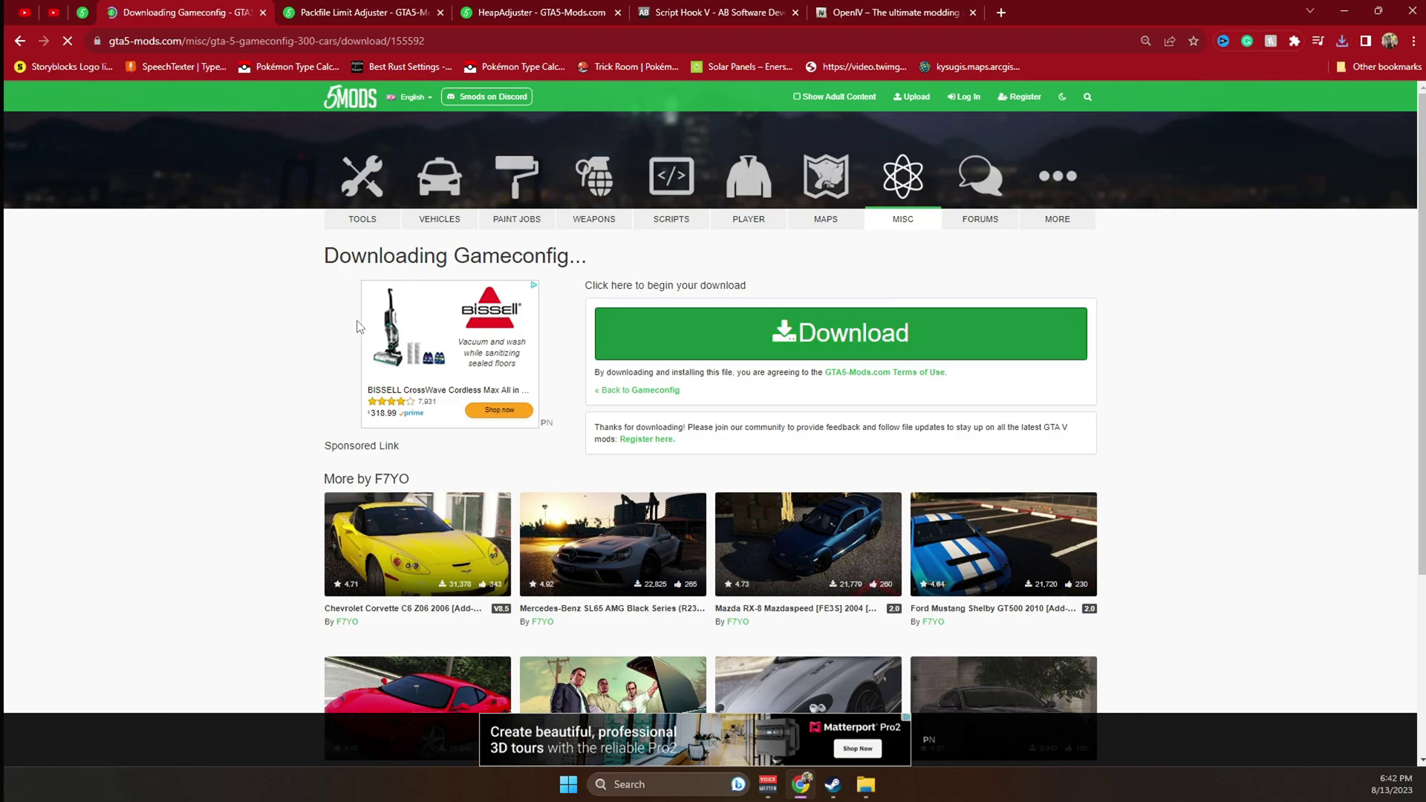
# - Download Packfile Limit Adjuster and HeapAdjuster from their GTA5-Mods.com pages
pyautogui.click(357, 12)
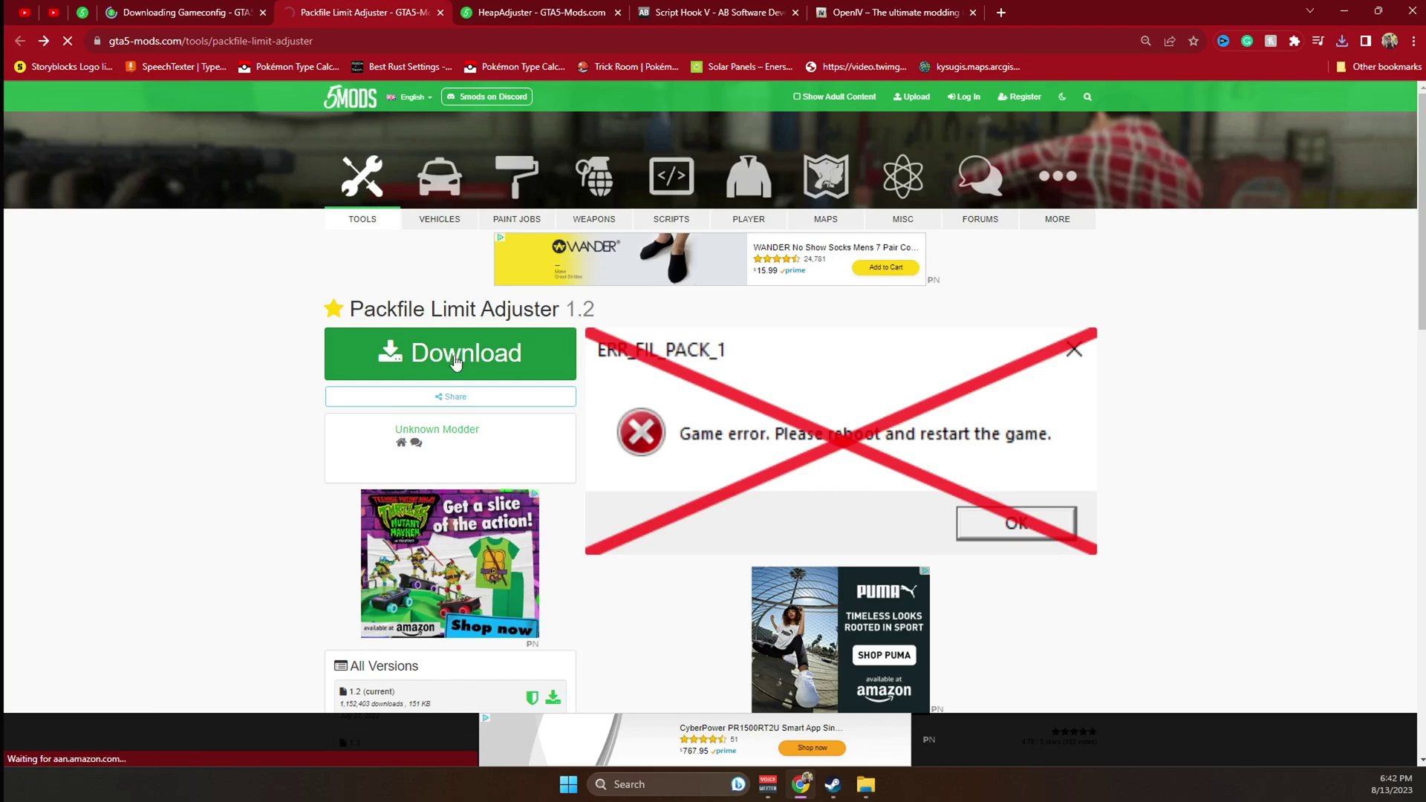
pyautogui.click(456, 359)
pyautogui.click(521, 12)
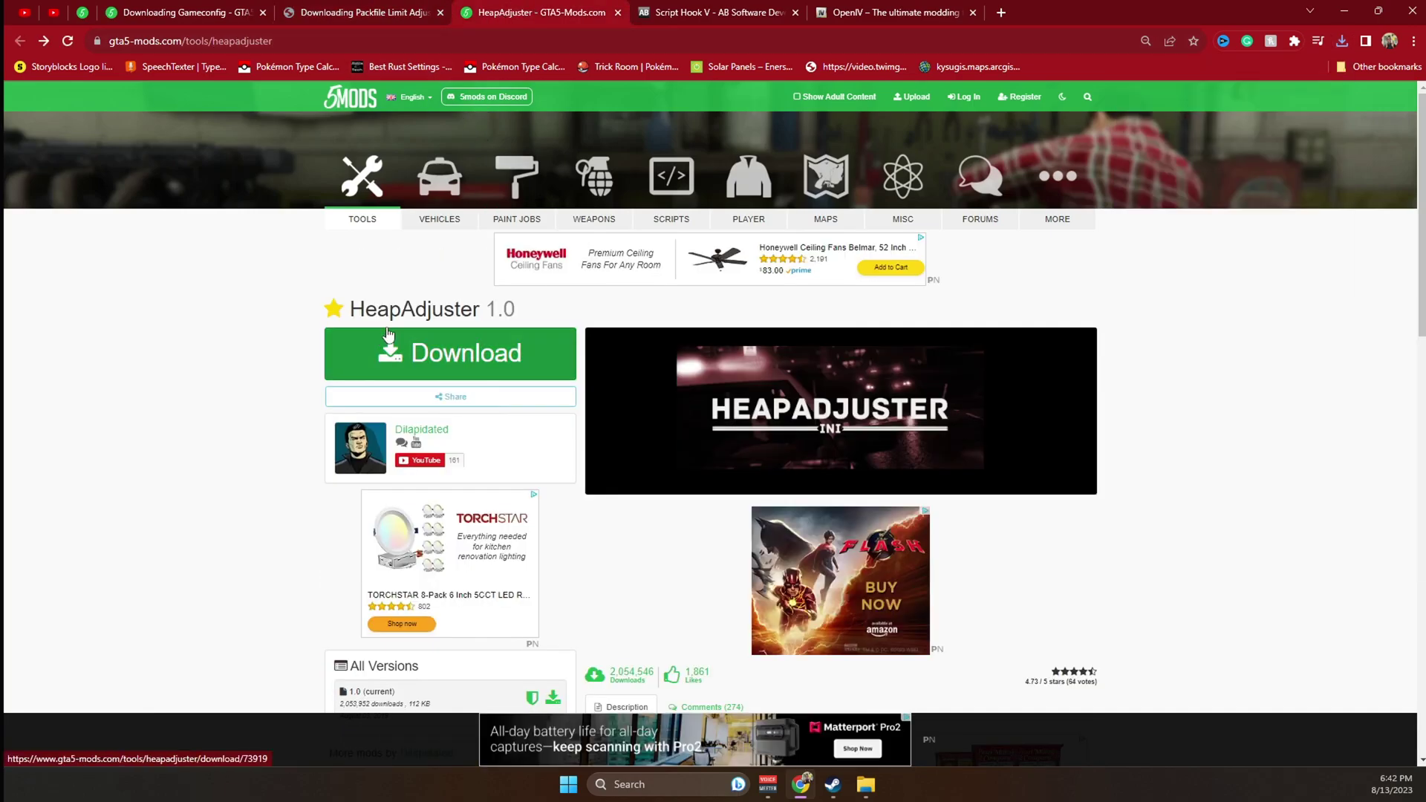
pyautogui.click(405, 354)
# - Download Script Hook V and the OpenIV 4.1 installer
pyautogui.hotkey('ctrl', 'Tab')
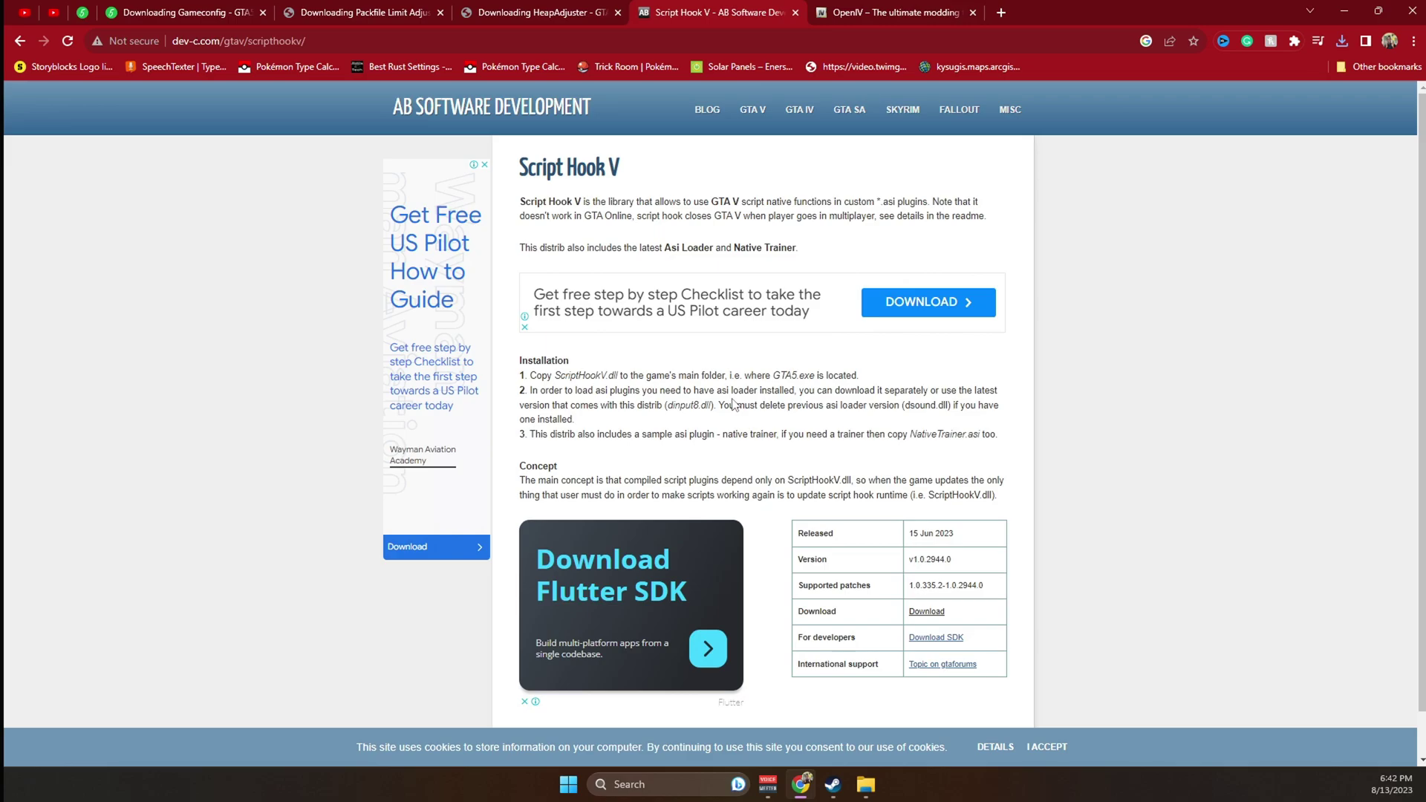
pyautogui.click(925, 611)
pyautogui.press('Return')
pyautogui.hotkey('ctrl', 'Tab')
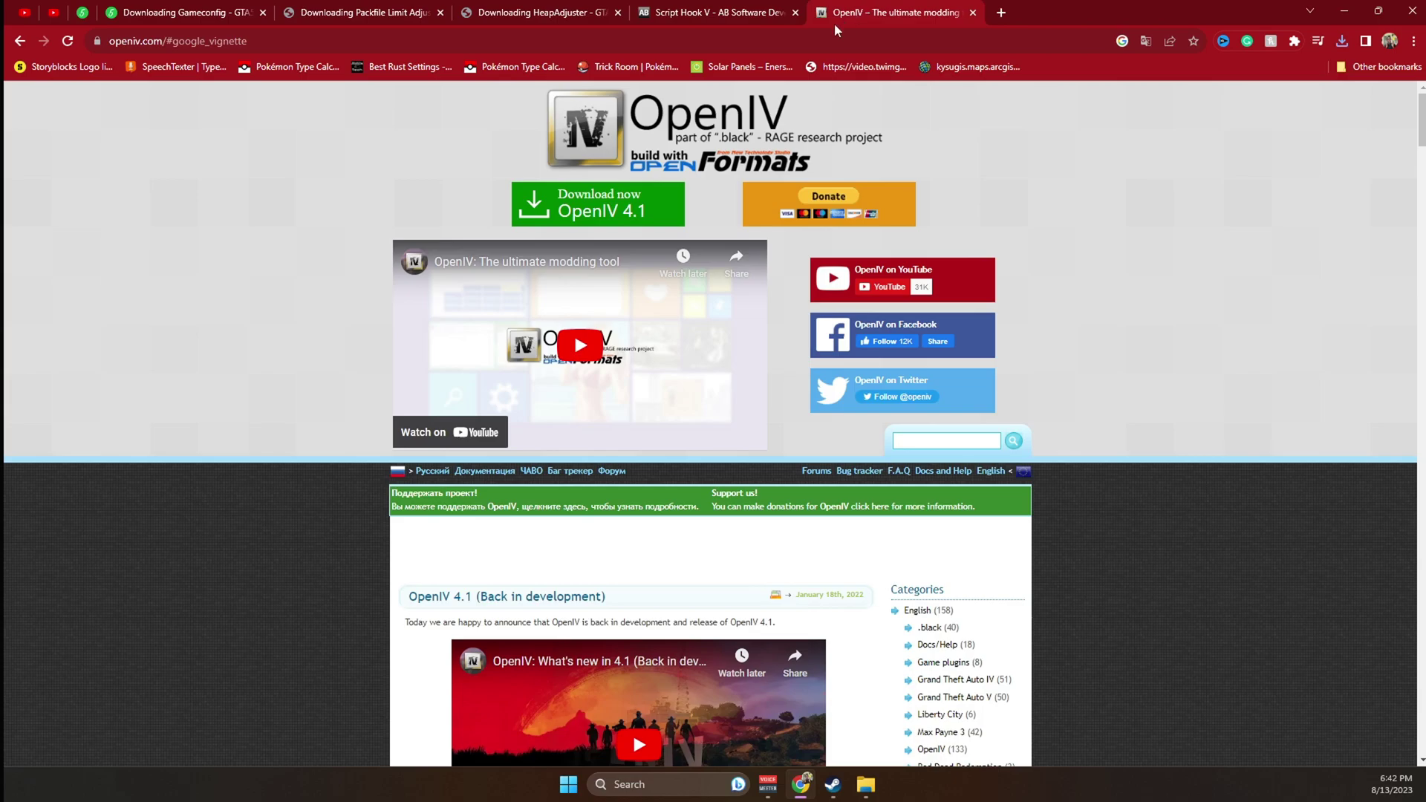
pyautogui.click(624, 209)
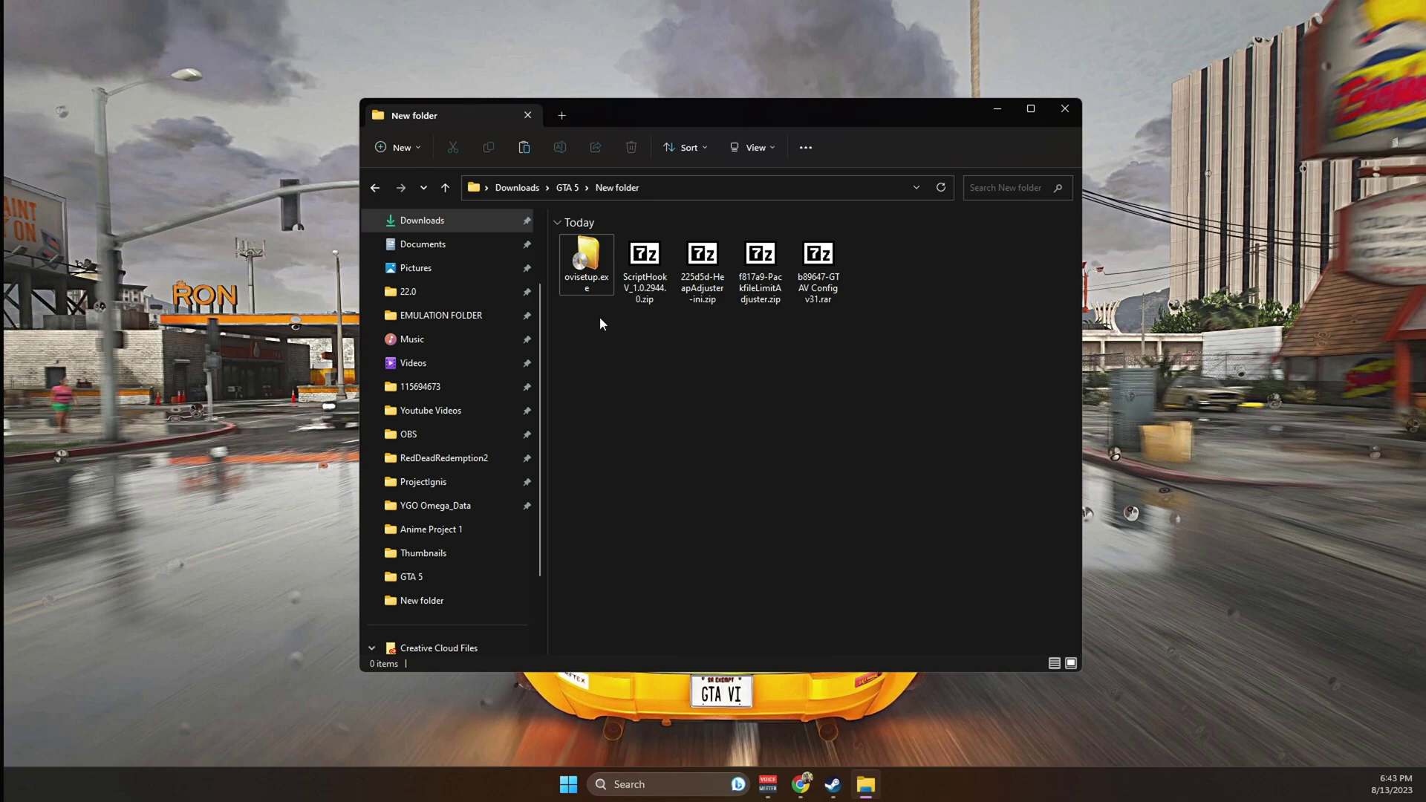
# - Run ovisetup.exe, accept language and license, and finish installing OpenIV 4.1
pyautogui.doubleClick(598, 260)
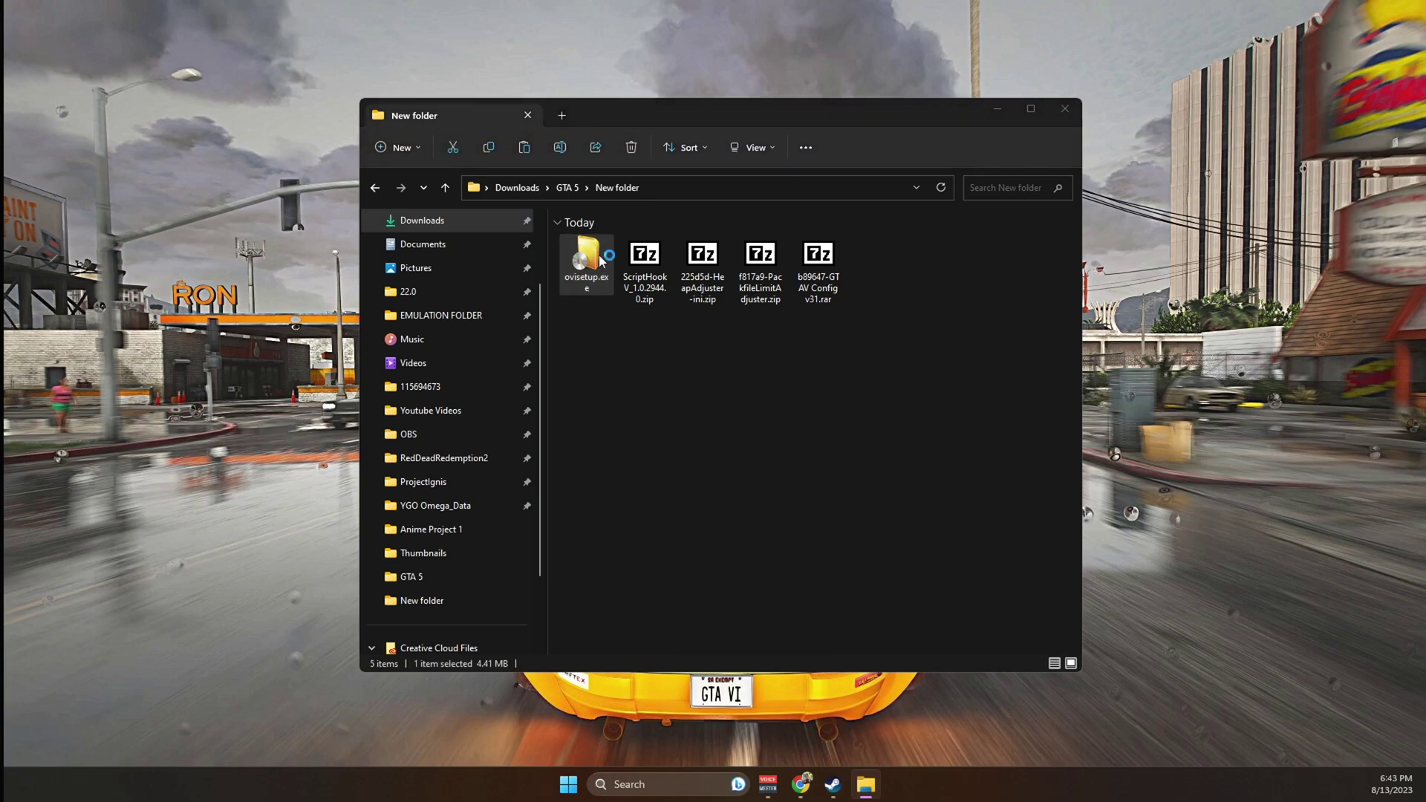
pyautogui.click(868, 553)
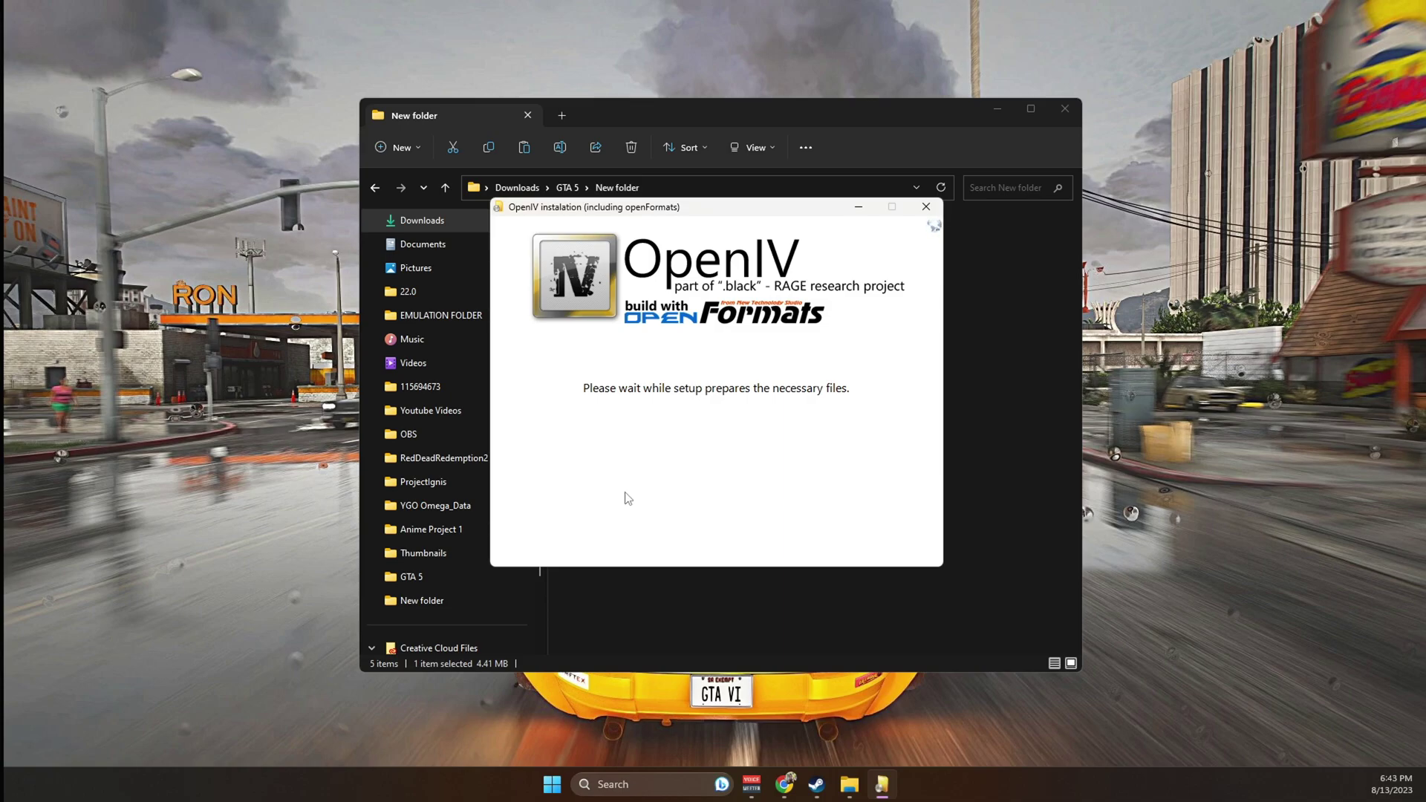
pyautogui.click(854, 547)
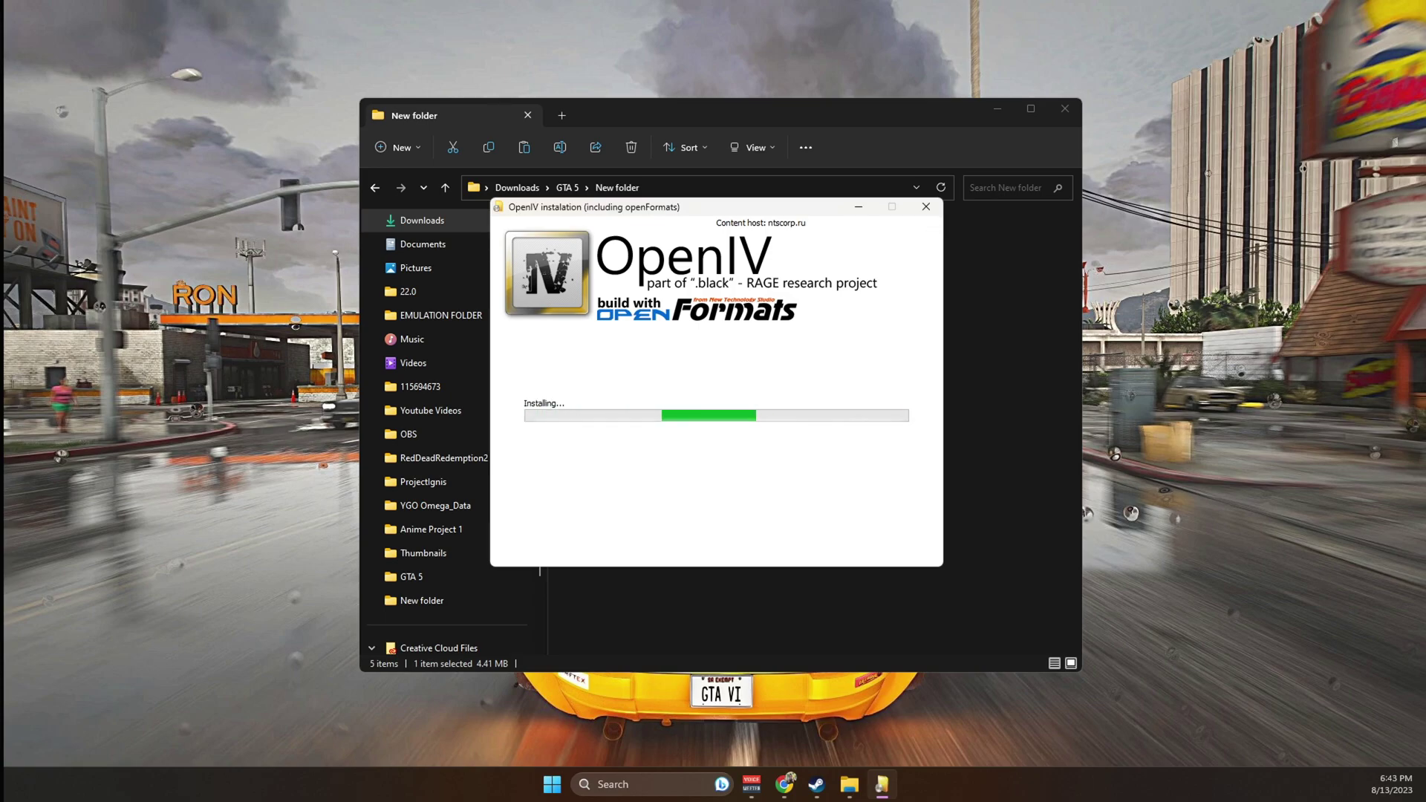
pyautogui.click(900, 550)
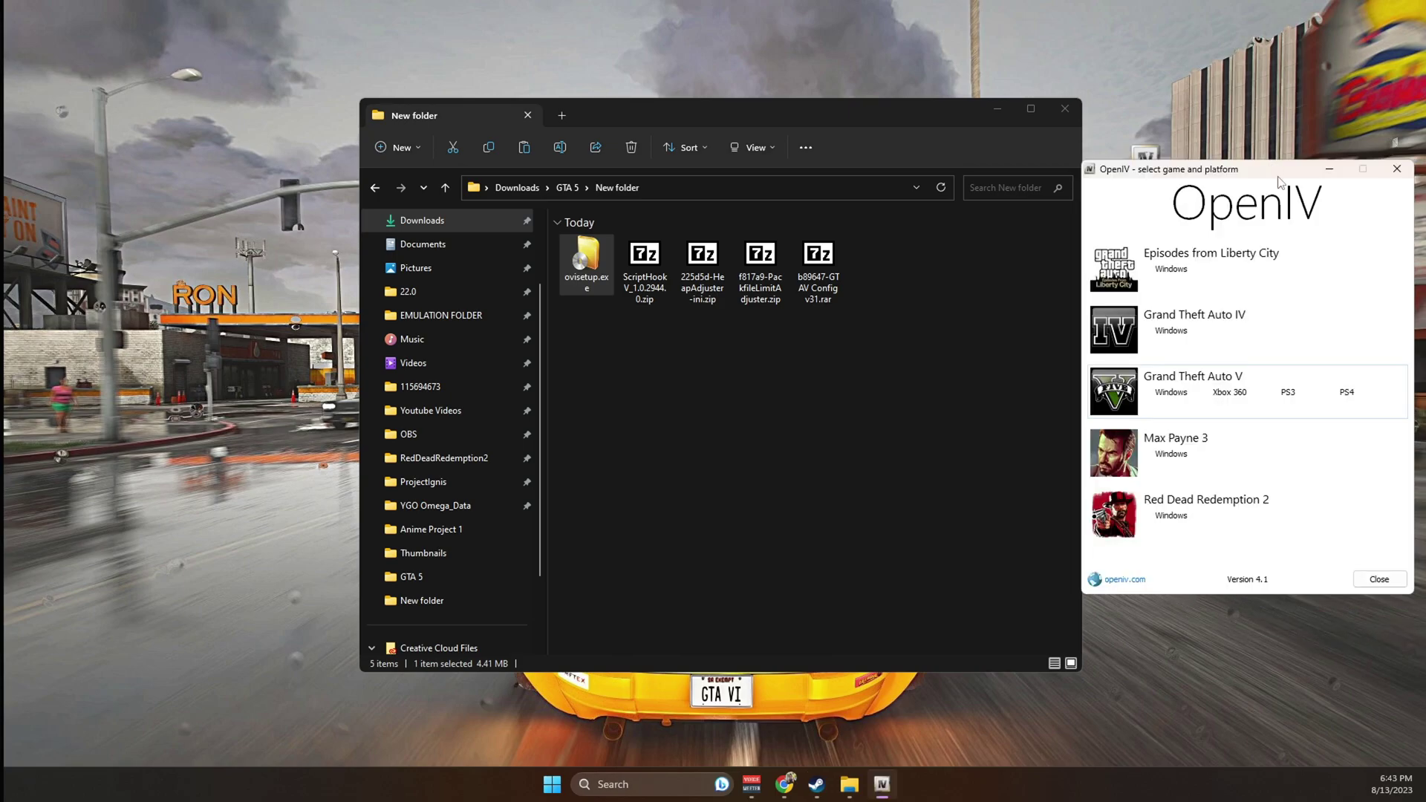
# - Pick Grand Theft Auto V for Windows and set SteamLibrary\steamapps\common\Grand Theft Auto V as its location
pyautogui.moveTo(1206, 173); pyautogui.dragTo(1217, 173)
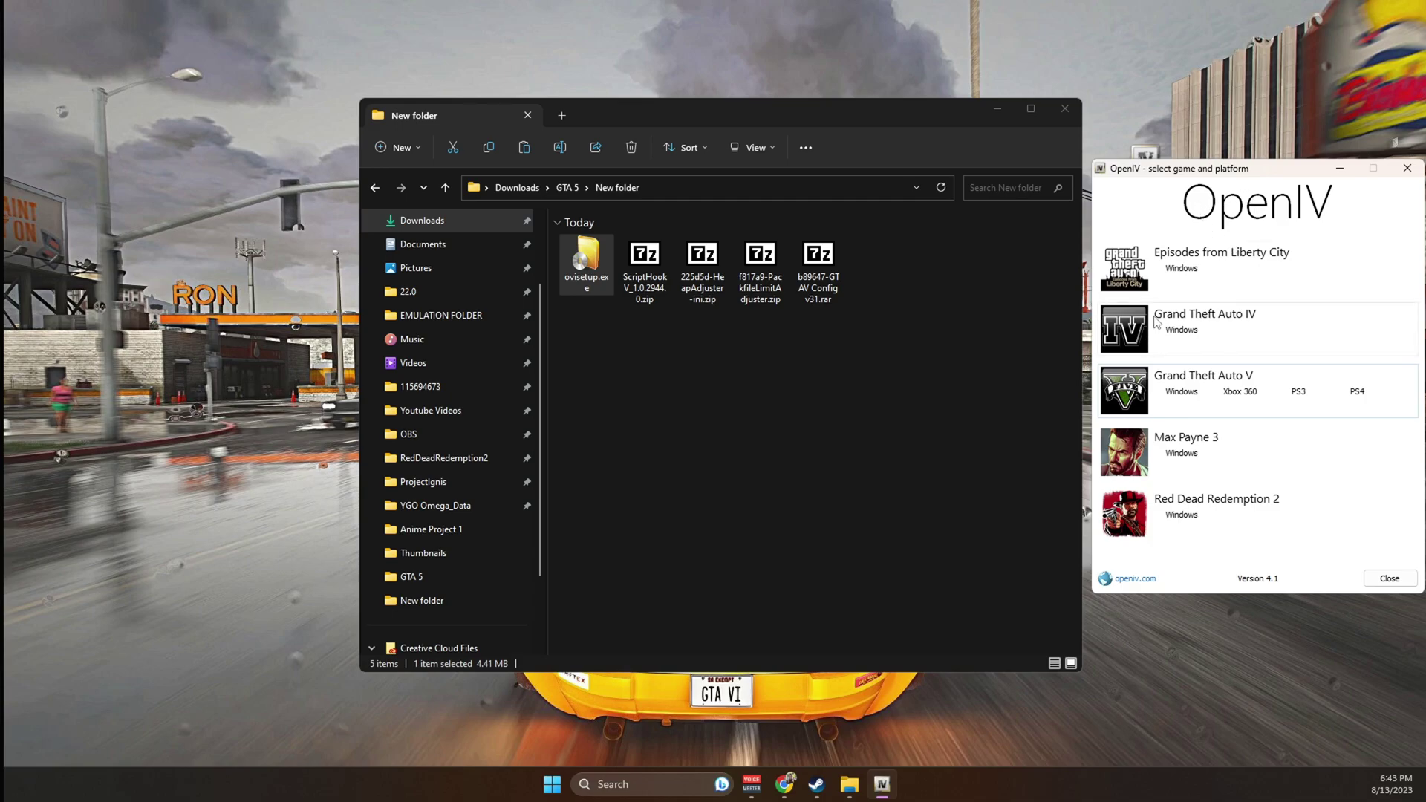
pyautogui.click(1189, 394)
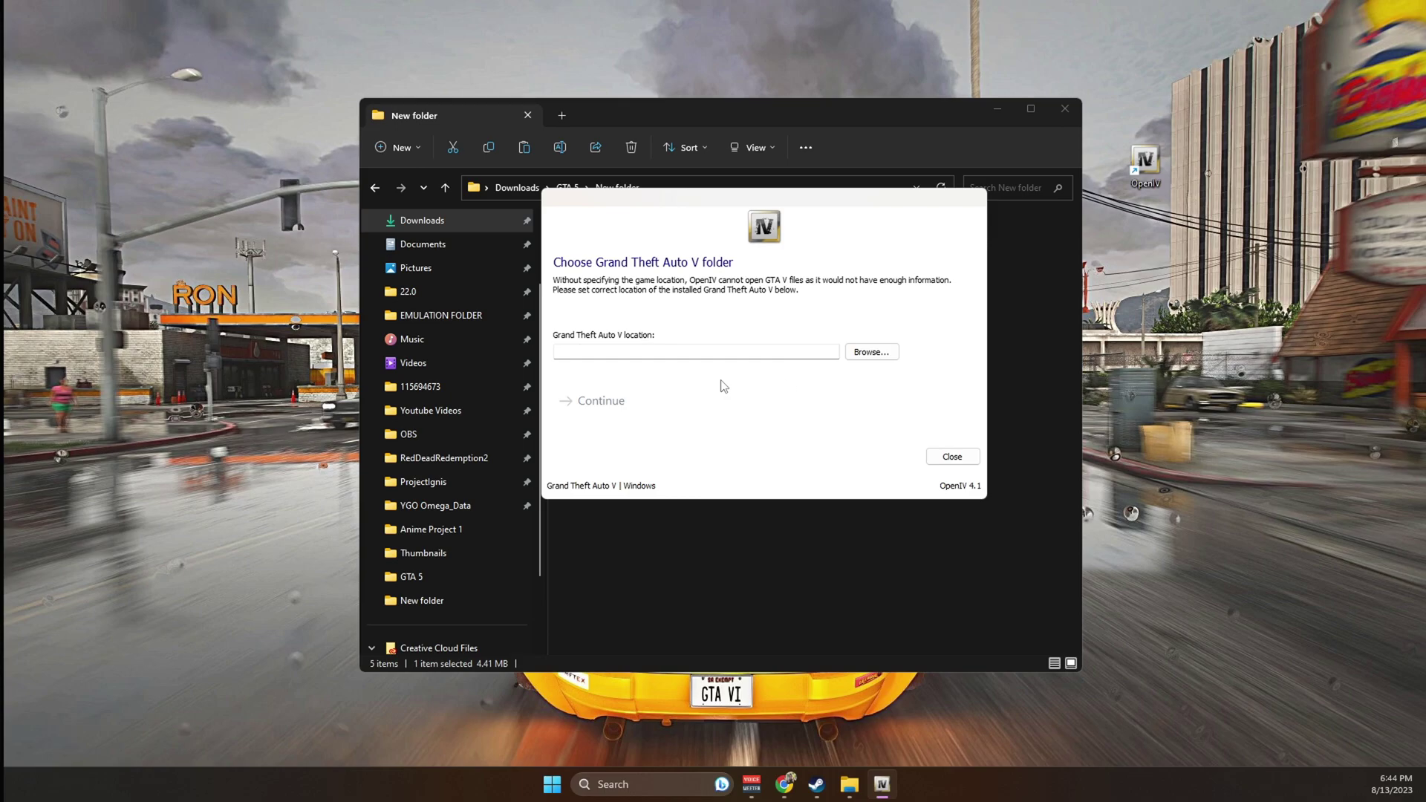
pyautogui.click(874, 354)
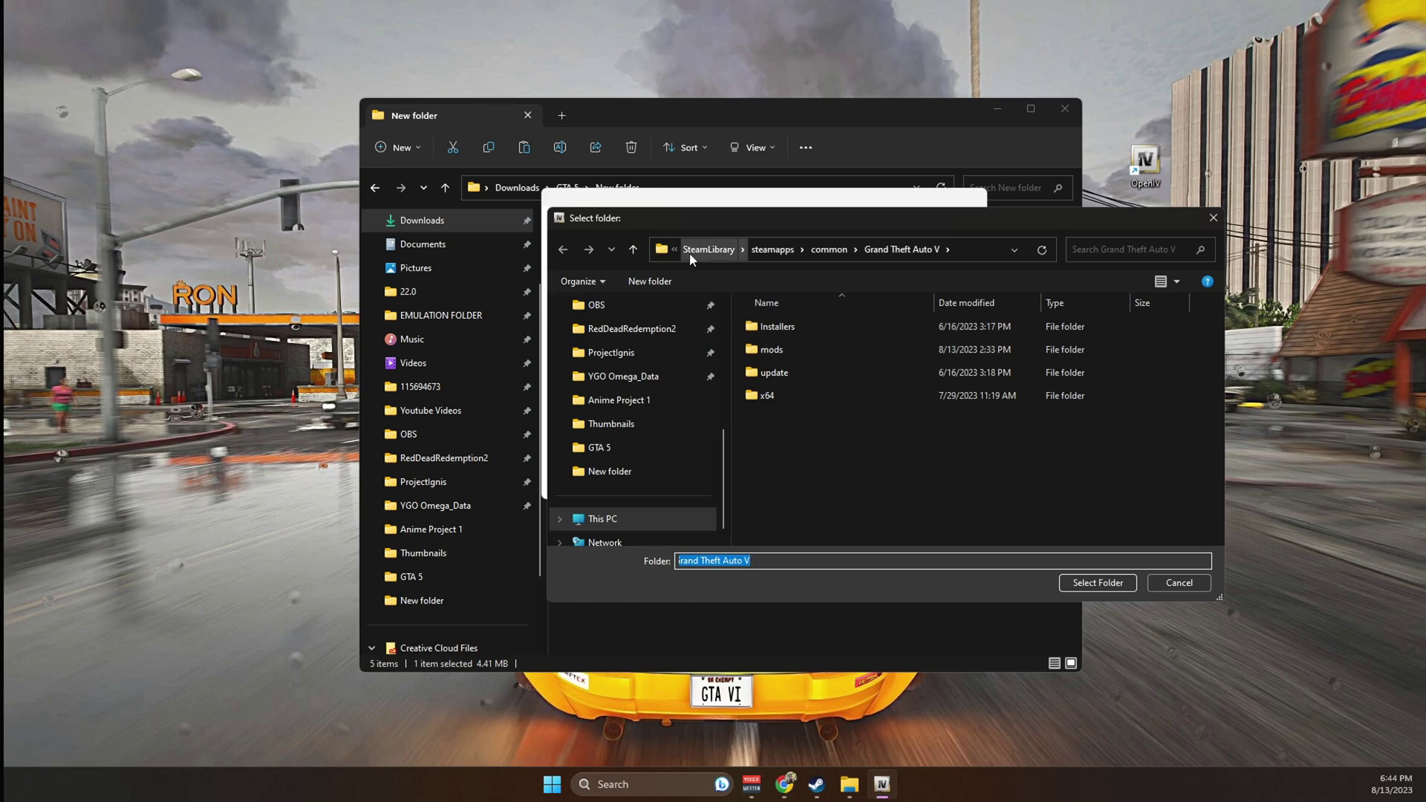
pyautogui.click(674, 250)
pyautogui.moveTo(701, 255)
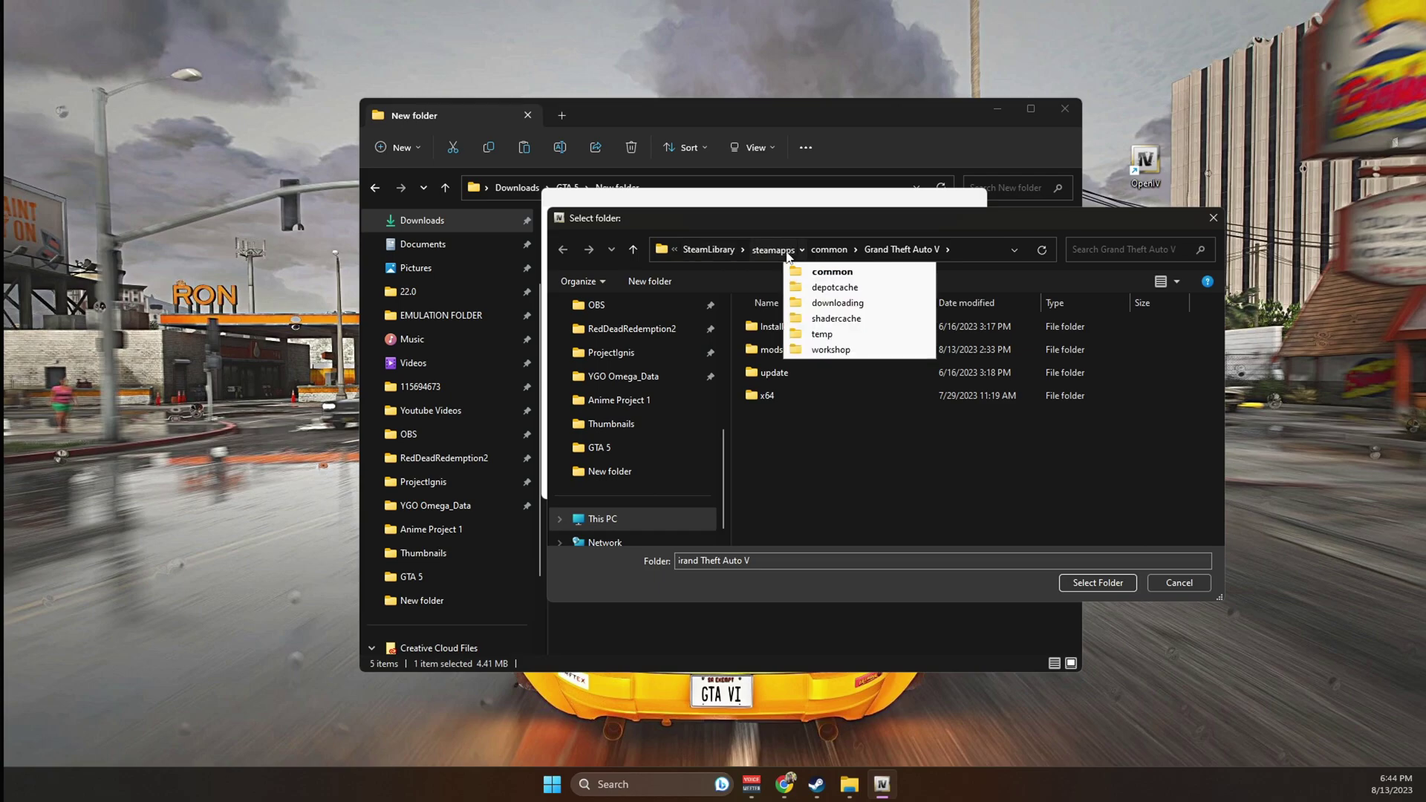
pyautogui.moveTo(840, 258)
pyautogui.moveTo(886, 259)
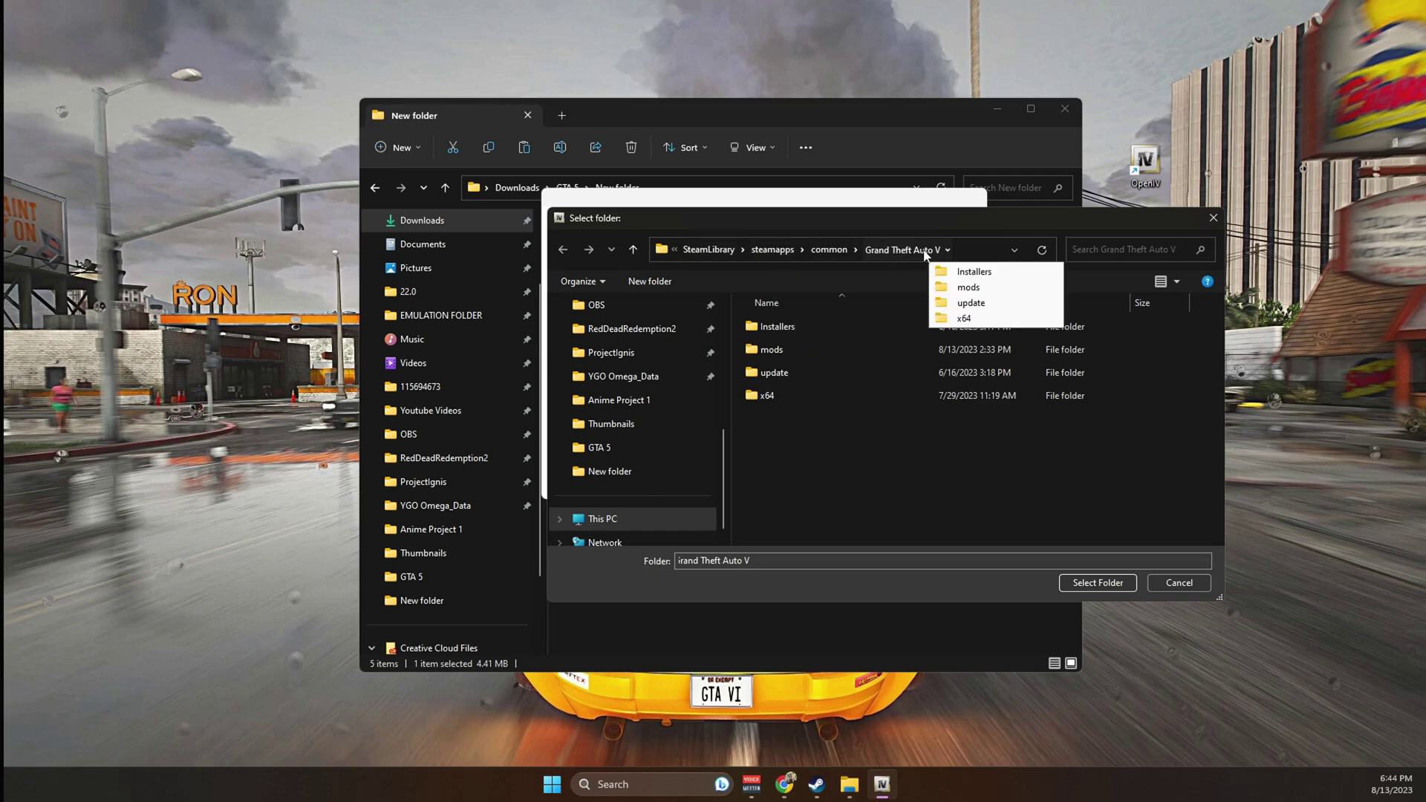
pyautogui.click(1098, 583)
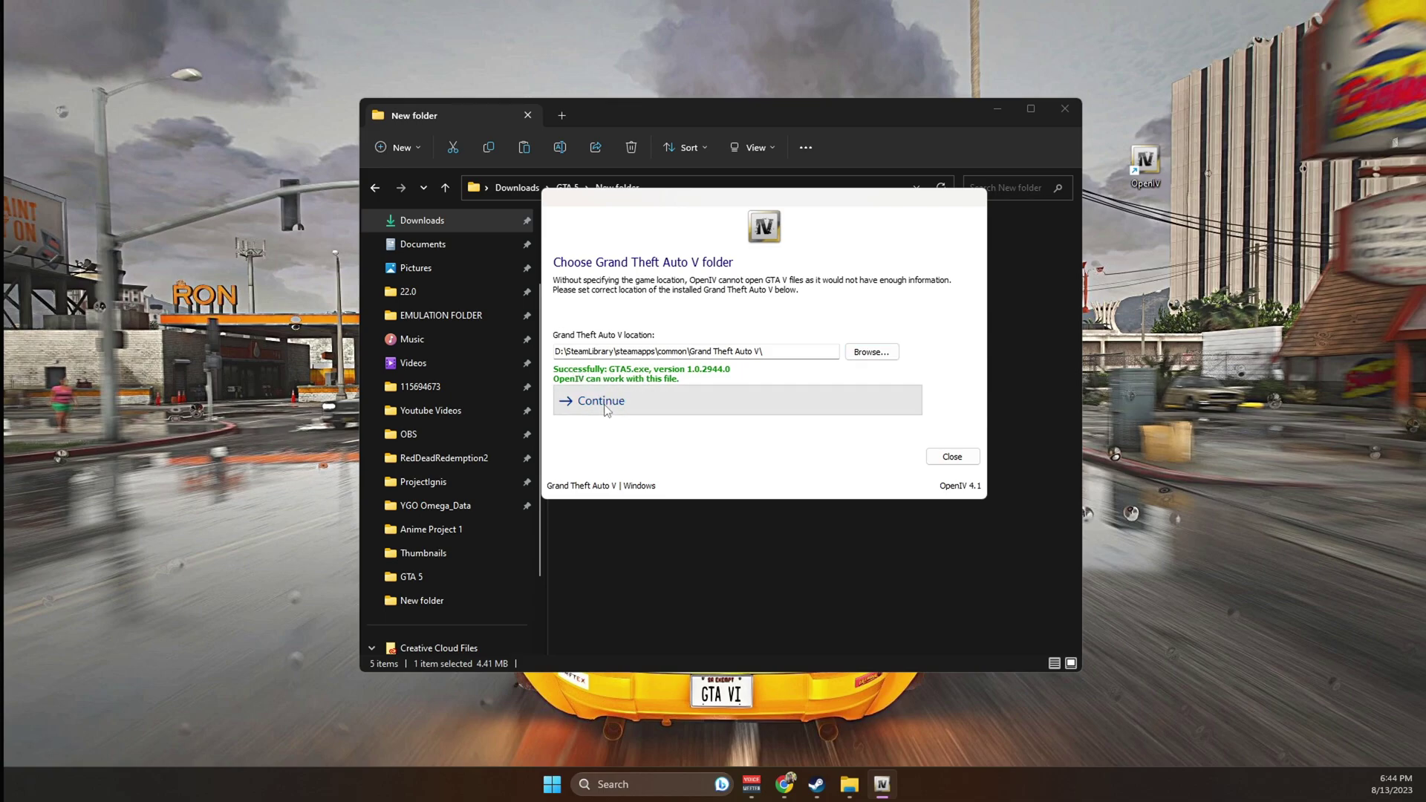
pyautogui.click(639, 401)
# - In ASI Manager, install ASI Loader, OpenIV.ASI and openCamera for GTA V
pyautogui.click(624, 401)
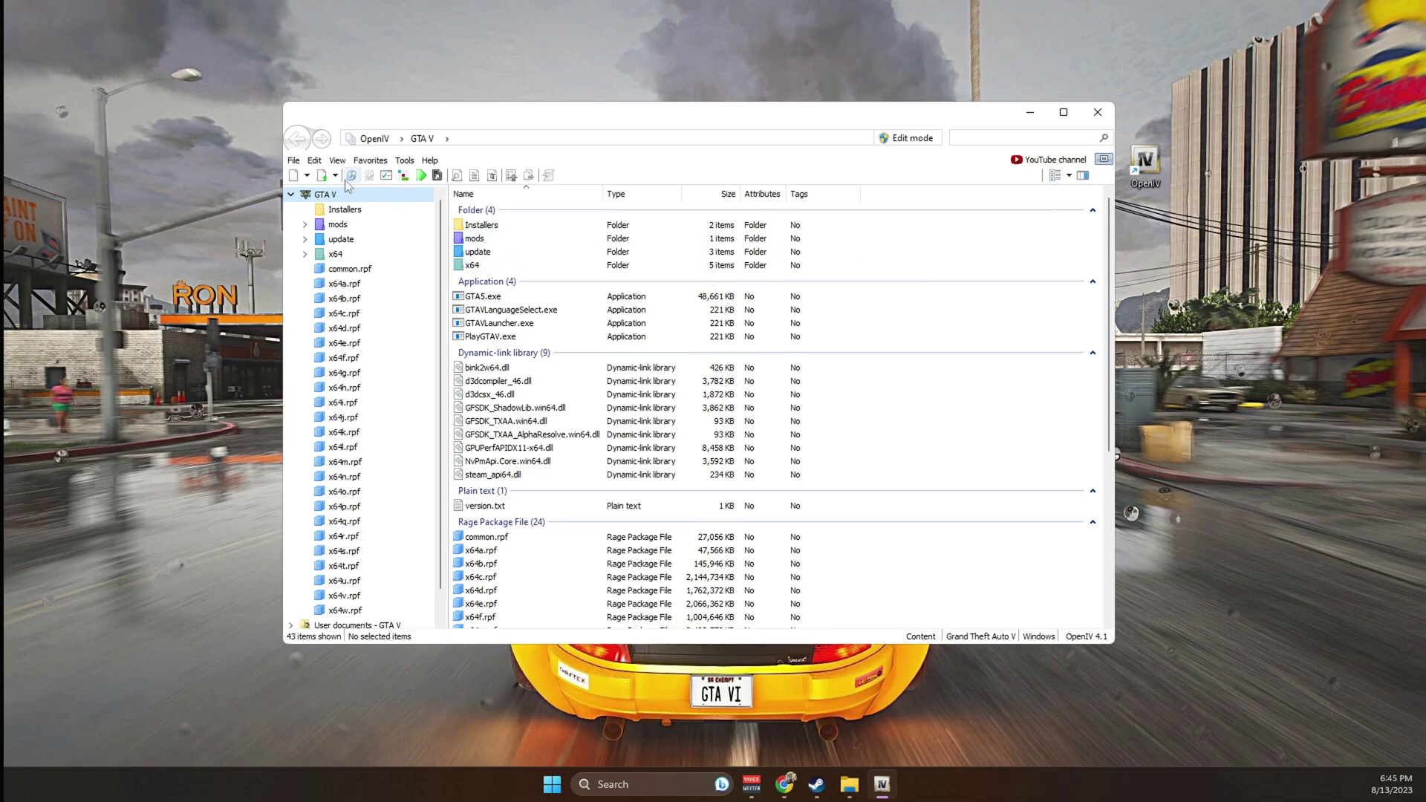
pyautogui.click(386, 176)
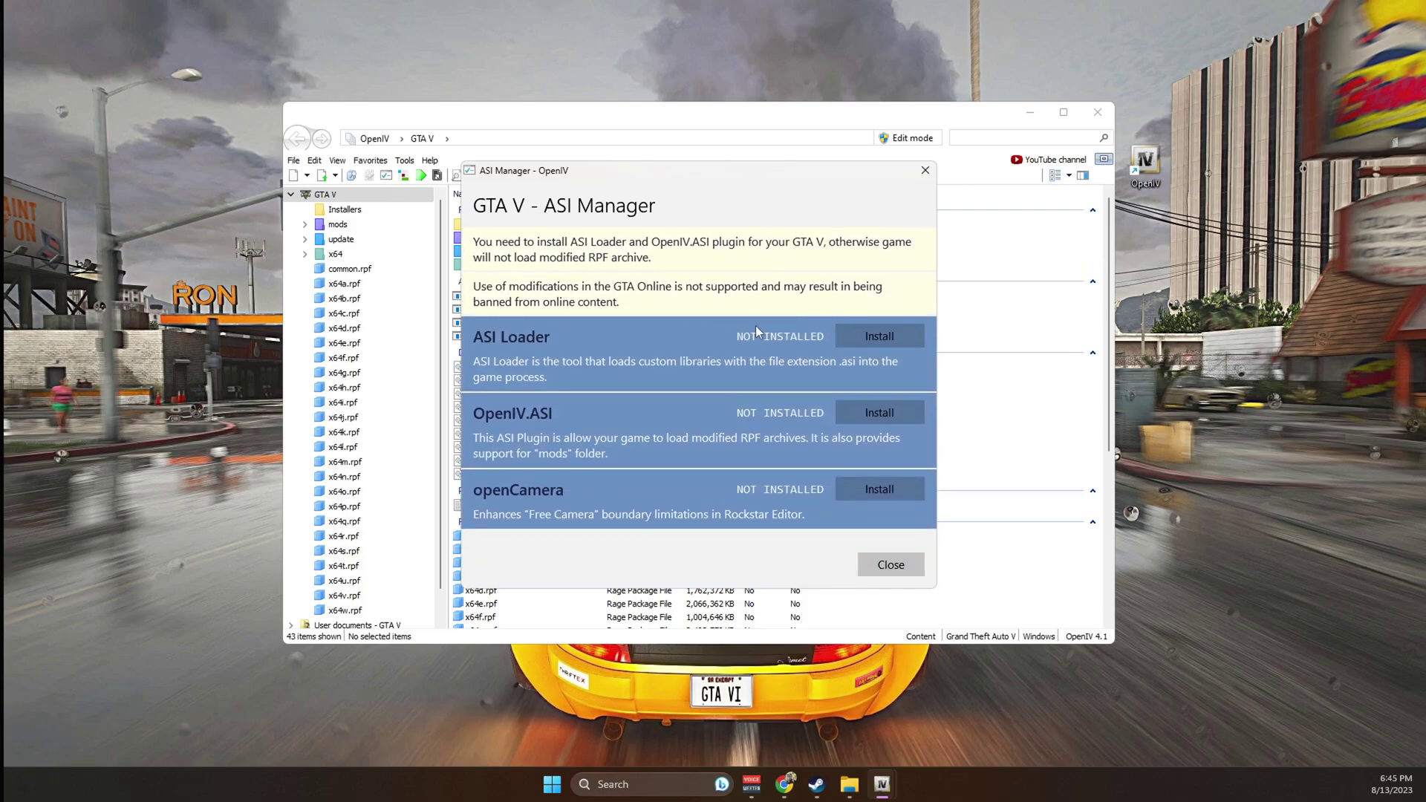
pyautogui.click(864, 337)
pyautogui.click(865, 412)
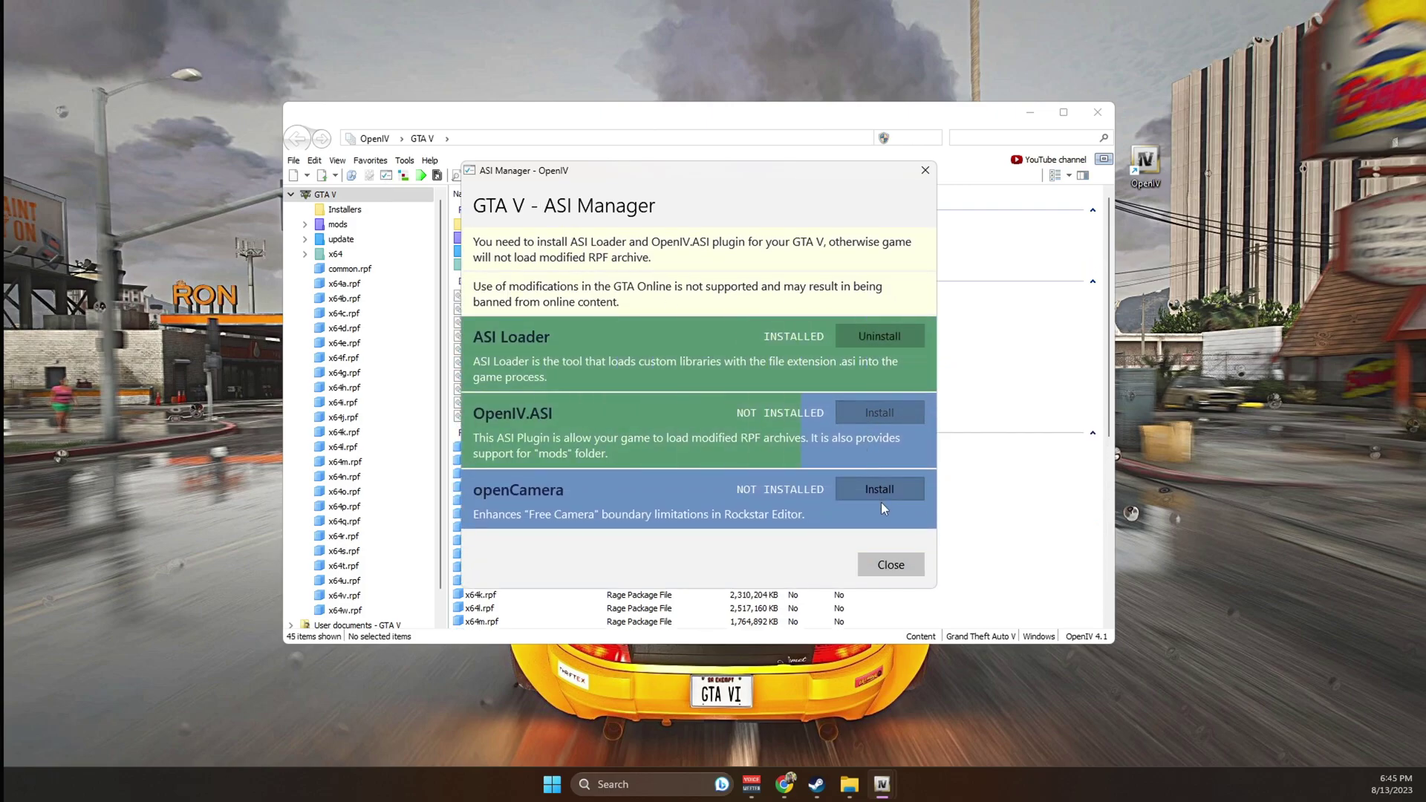
pyautogui.click(873, 493)
pyautogui.click(925, 171)
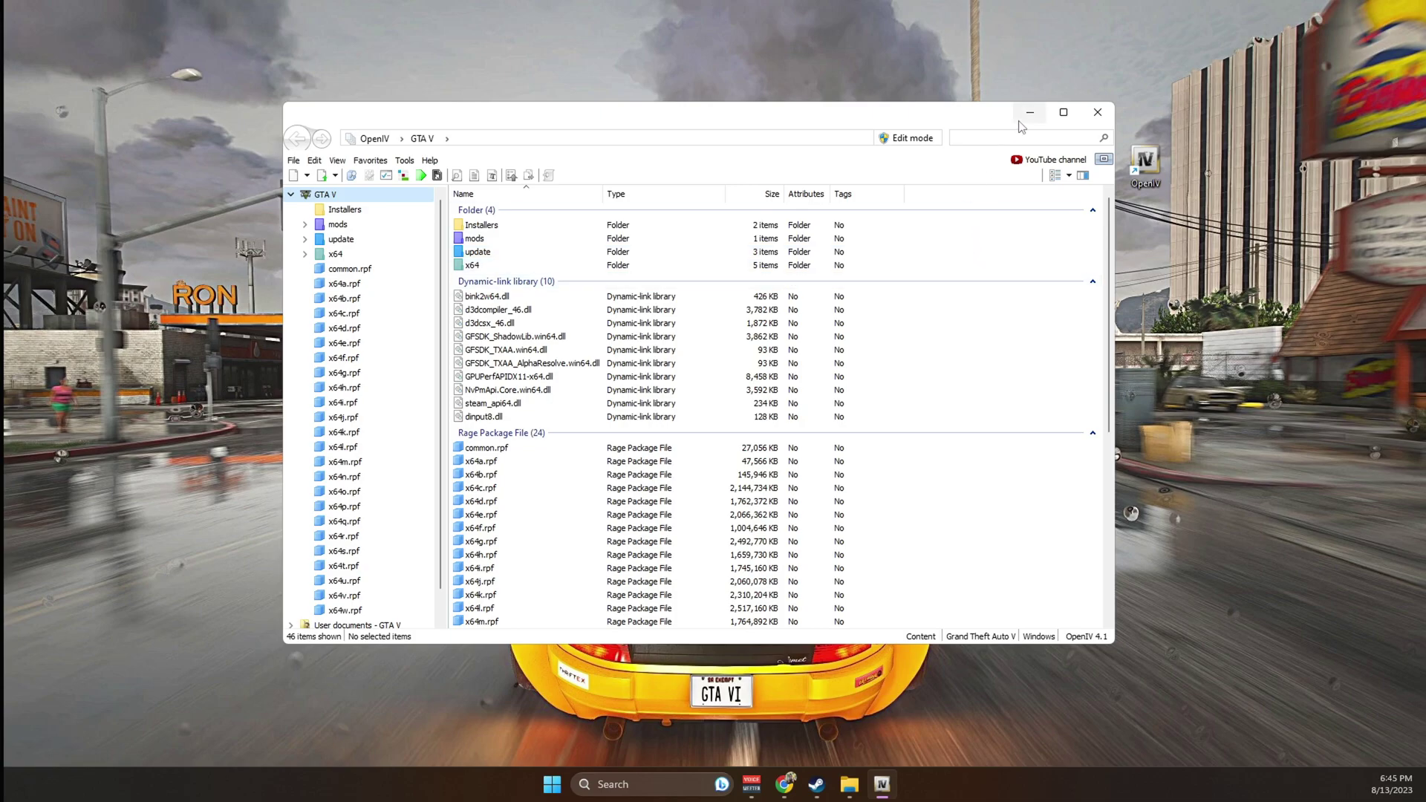
# - Minimise OpenIV and open Grand Theft Auto V's local files through Steam's Manage > Browse local files
pyautogui.click(1028, 115)
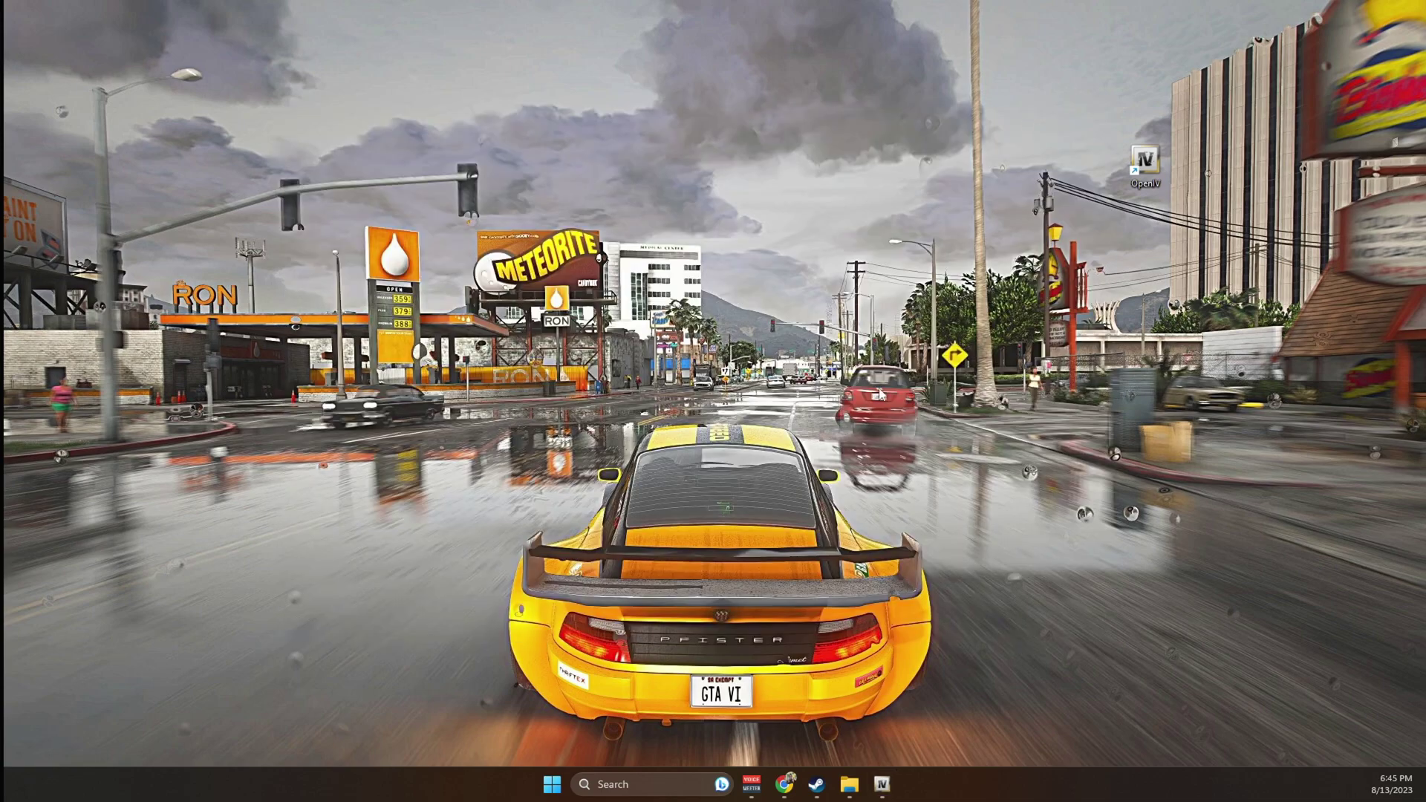
pyautogui.click(816, 784)
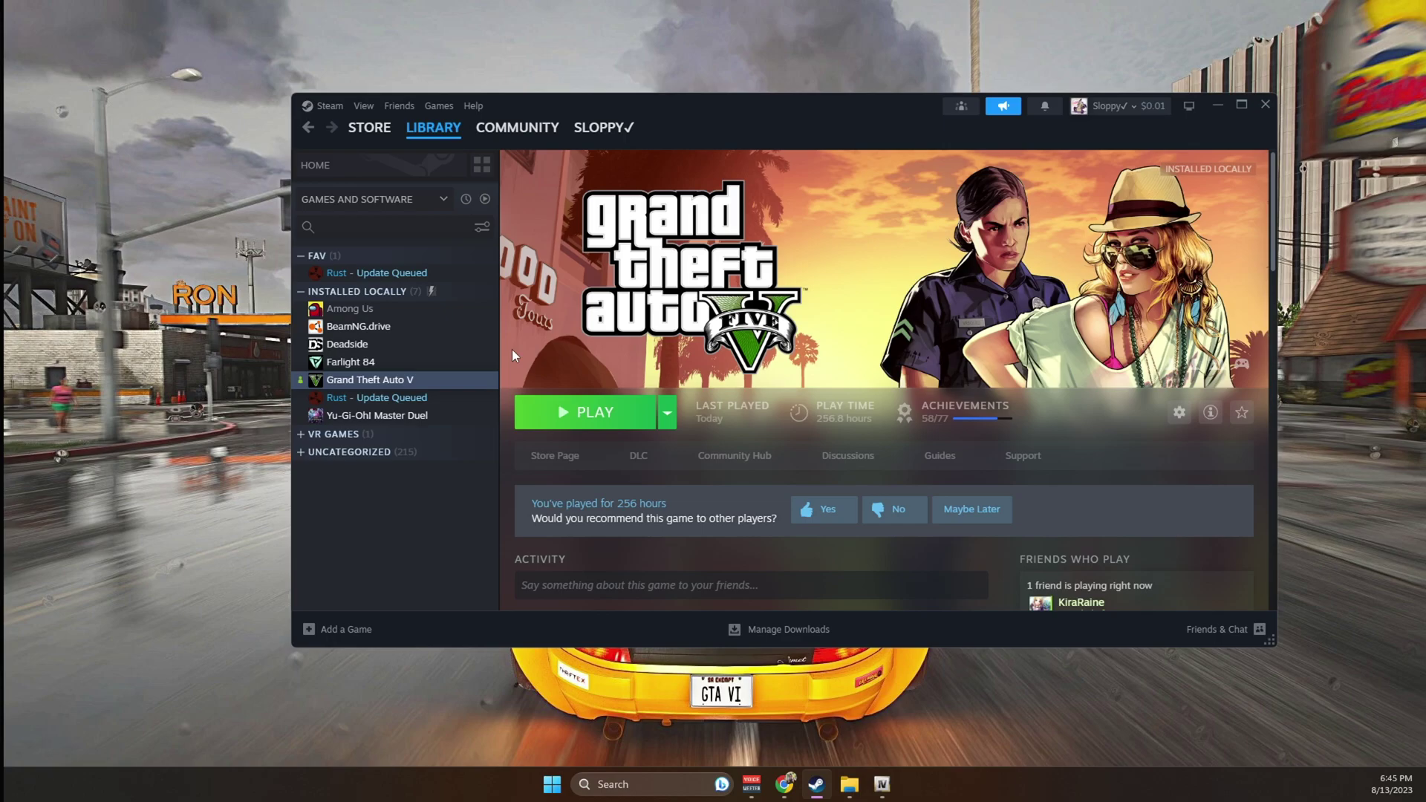
pyautogui.rightClick(363, 380)
pyautogui.moveTo(406, 492)
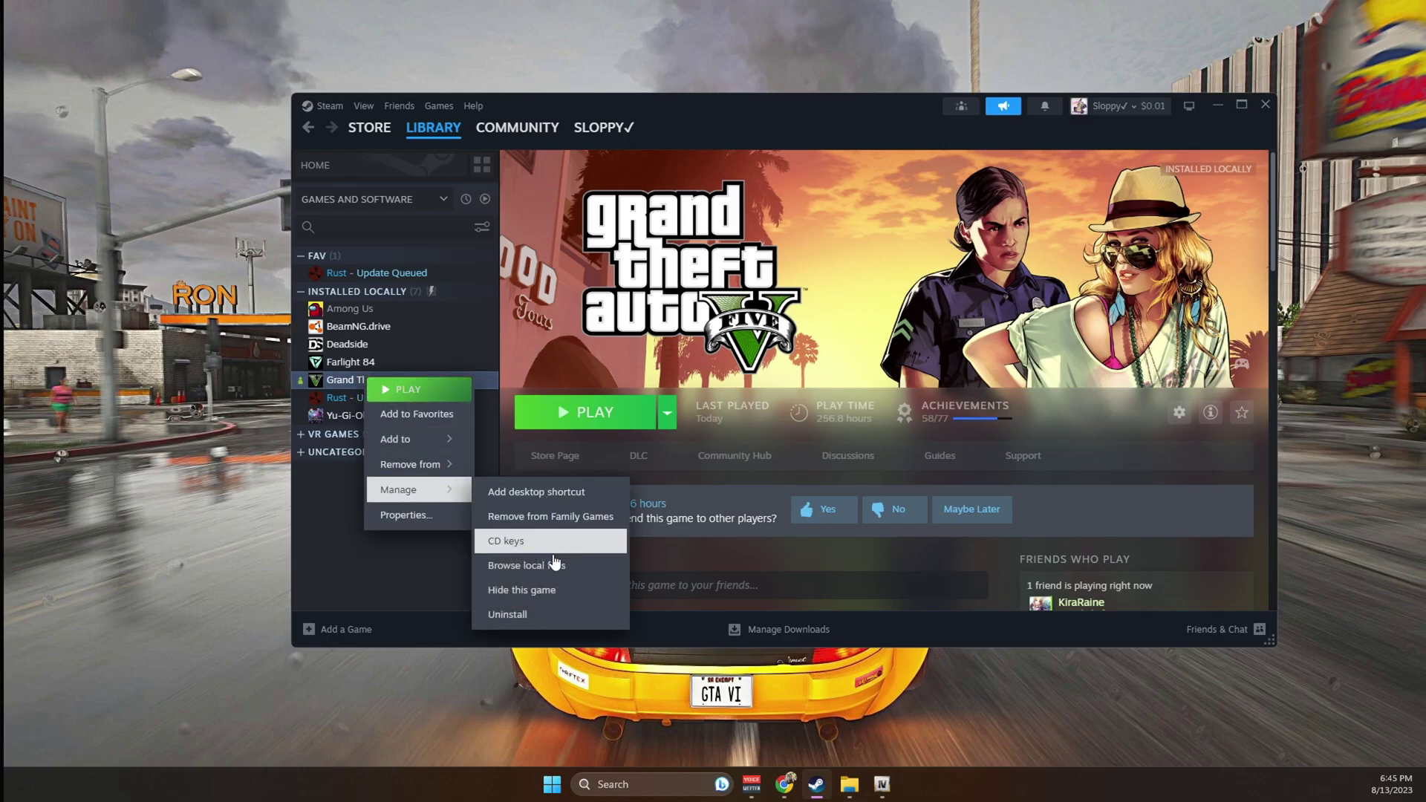
pyautogui.click(526, 565)
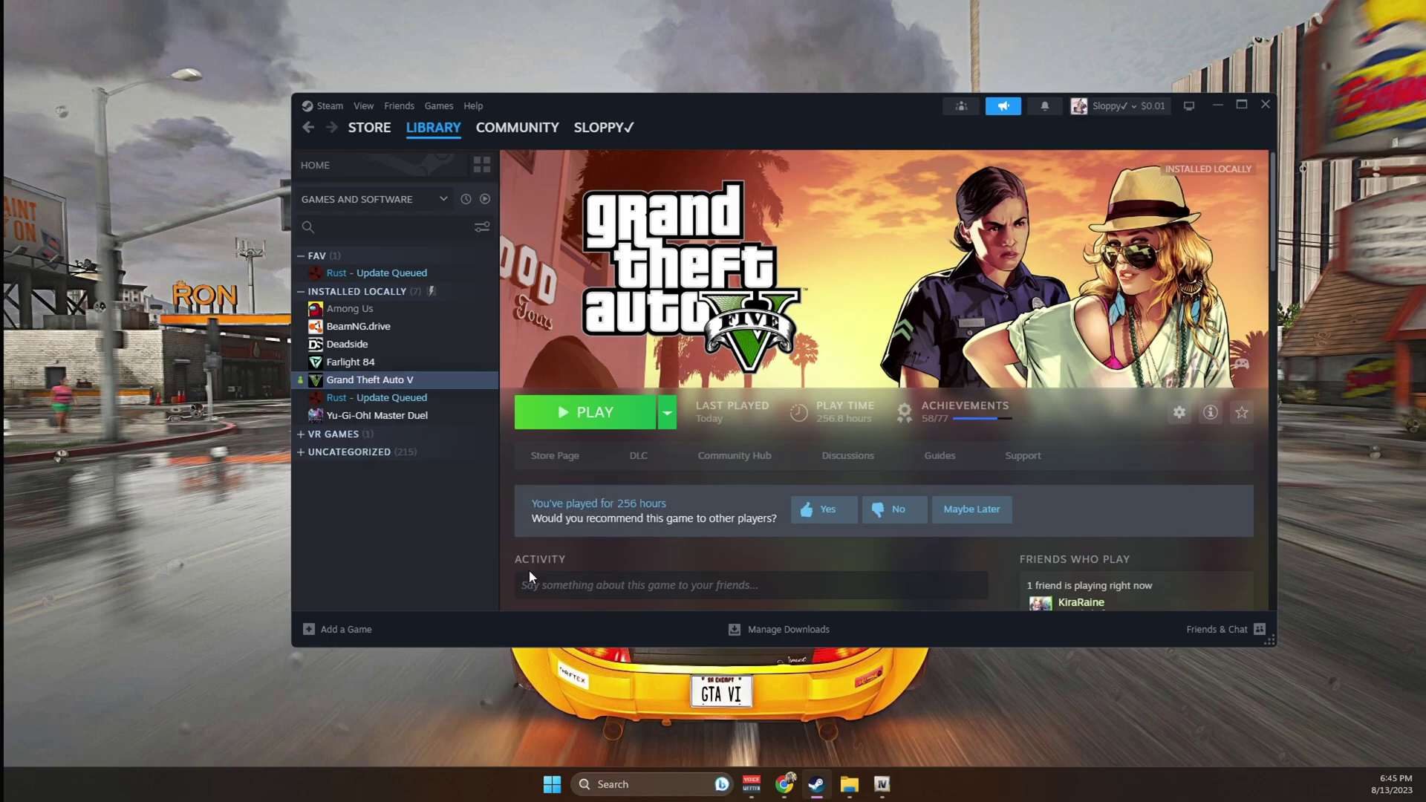
pyautogui.click(1216, 105)
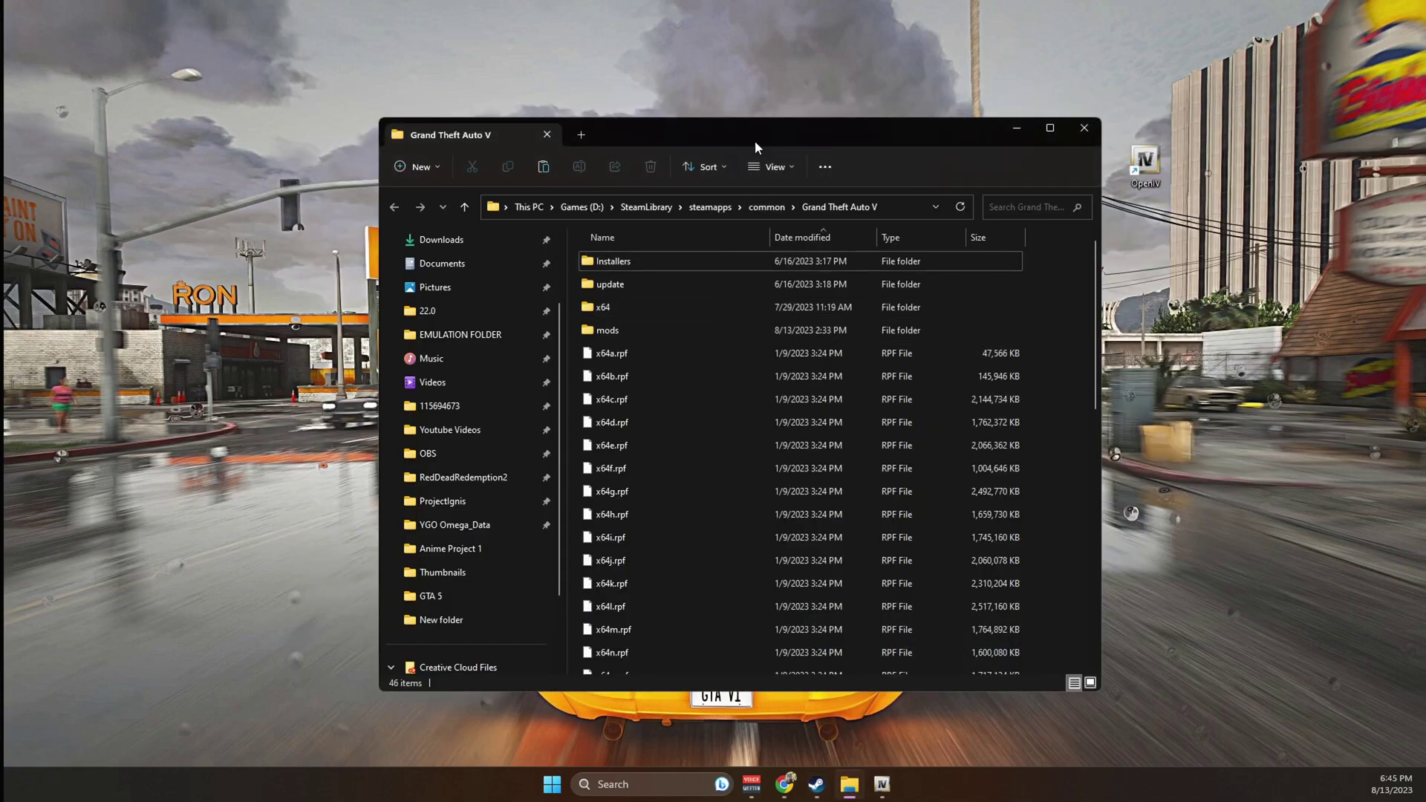
# - Look through the Grand Theft Auto V folder and inspect its mods folder contents
pyautogui.scroll(-6, 707, 468)
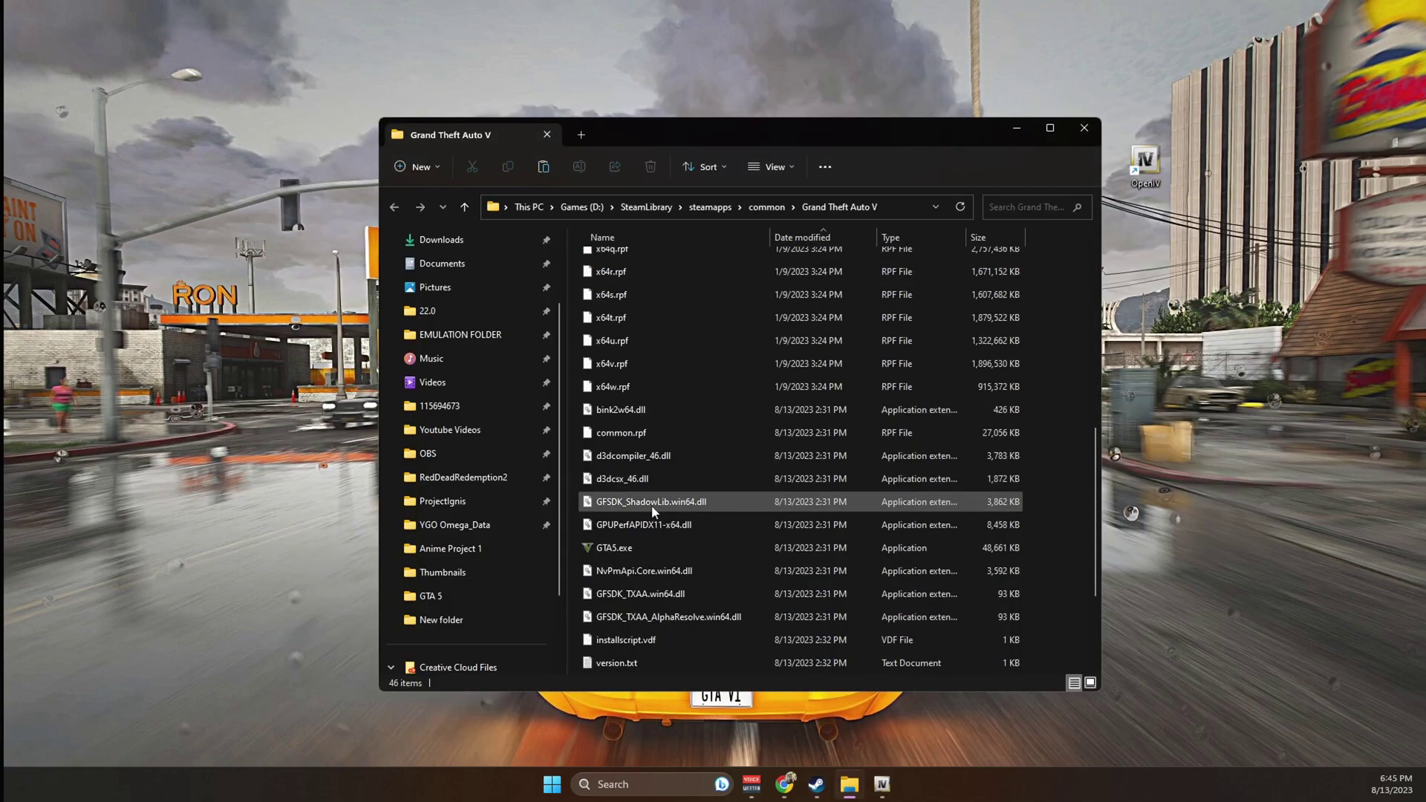
pyautogui.scroll(-1, 653, 511)
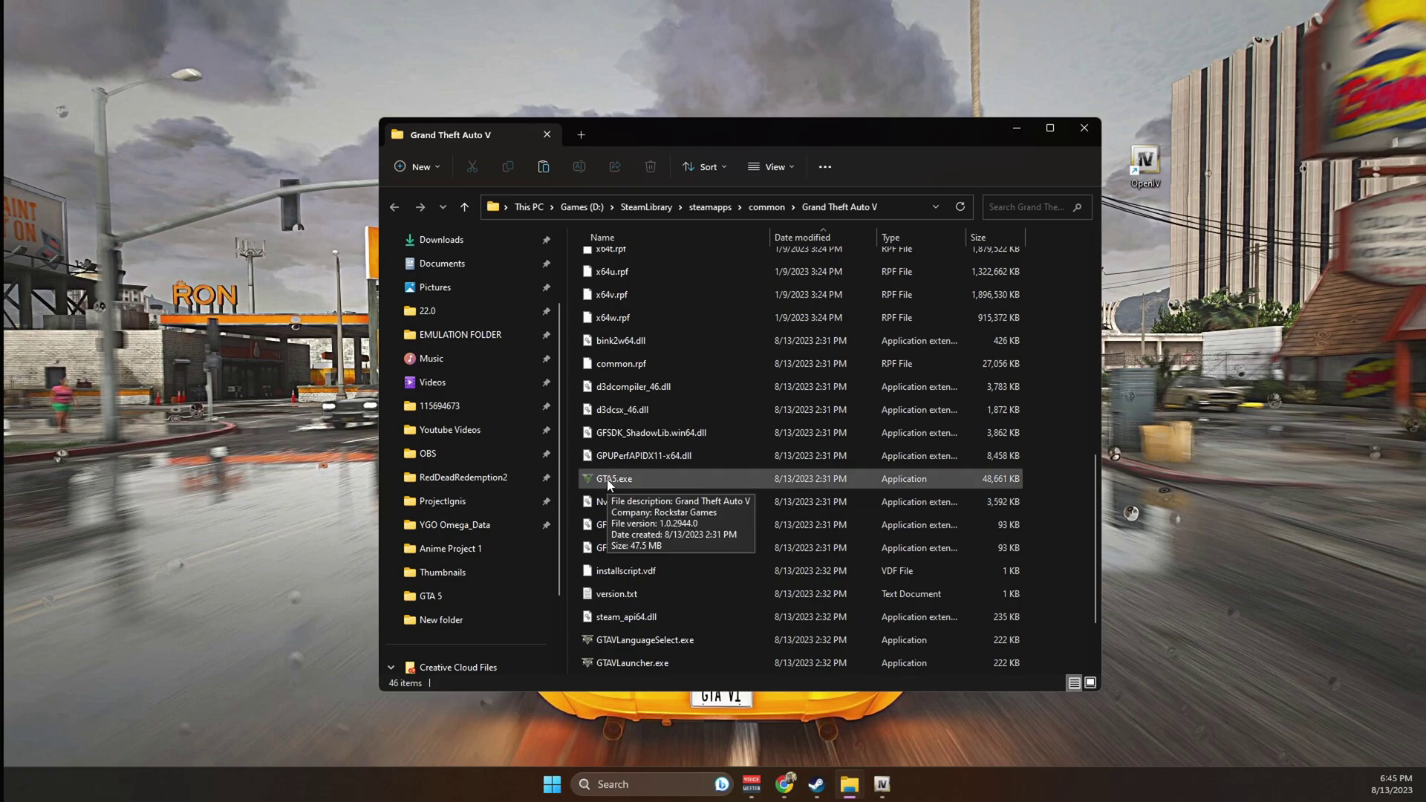
pyautogui.scroll(10, 607, 479)
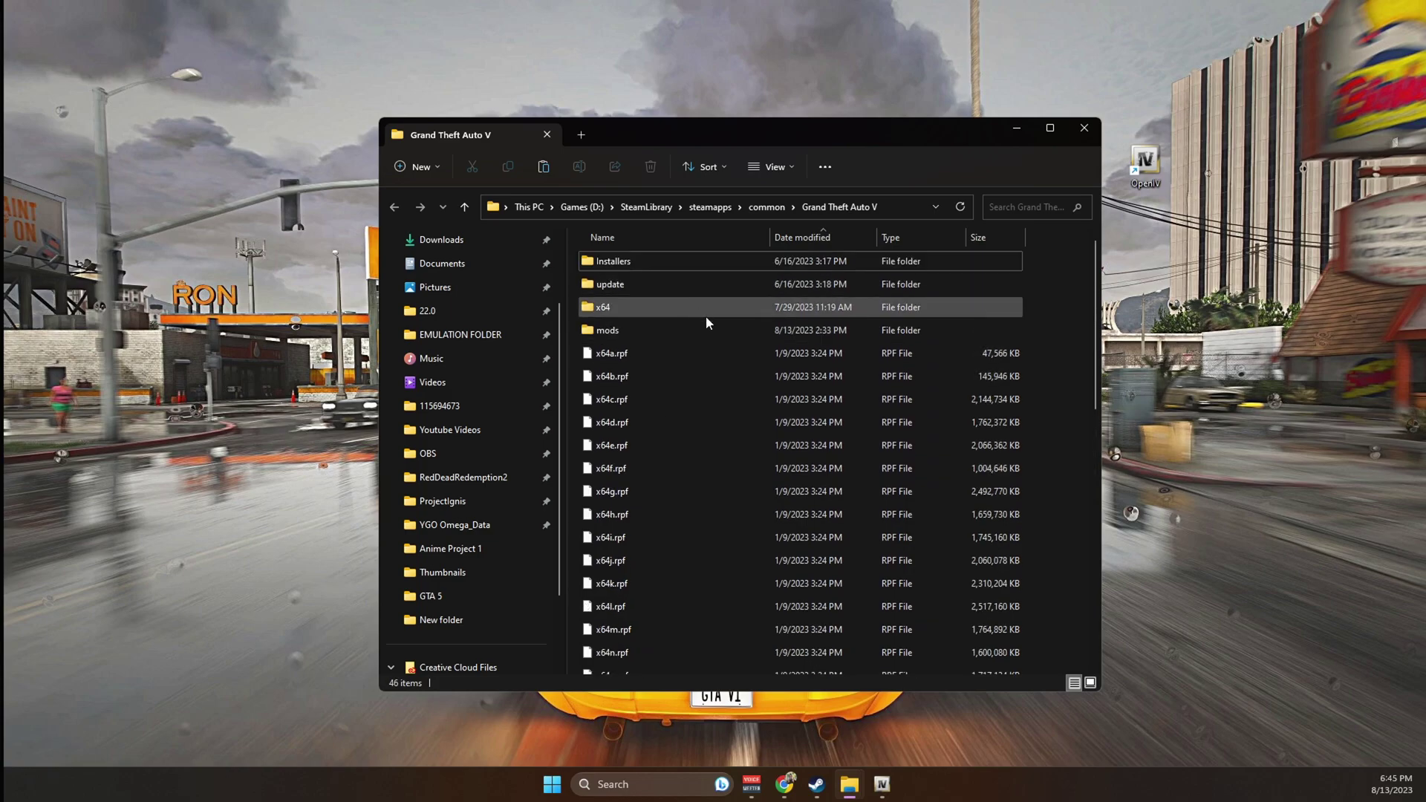
pyautogui.click(601, 336)
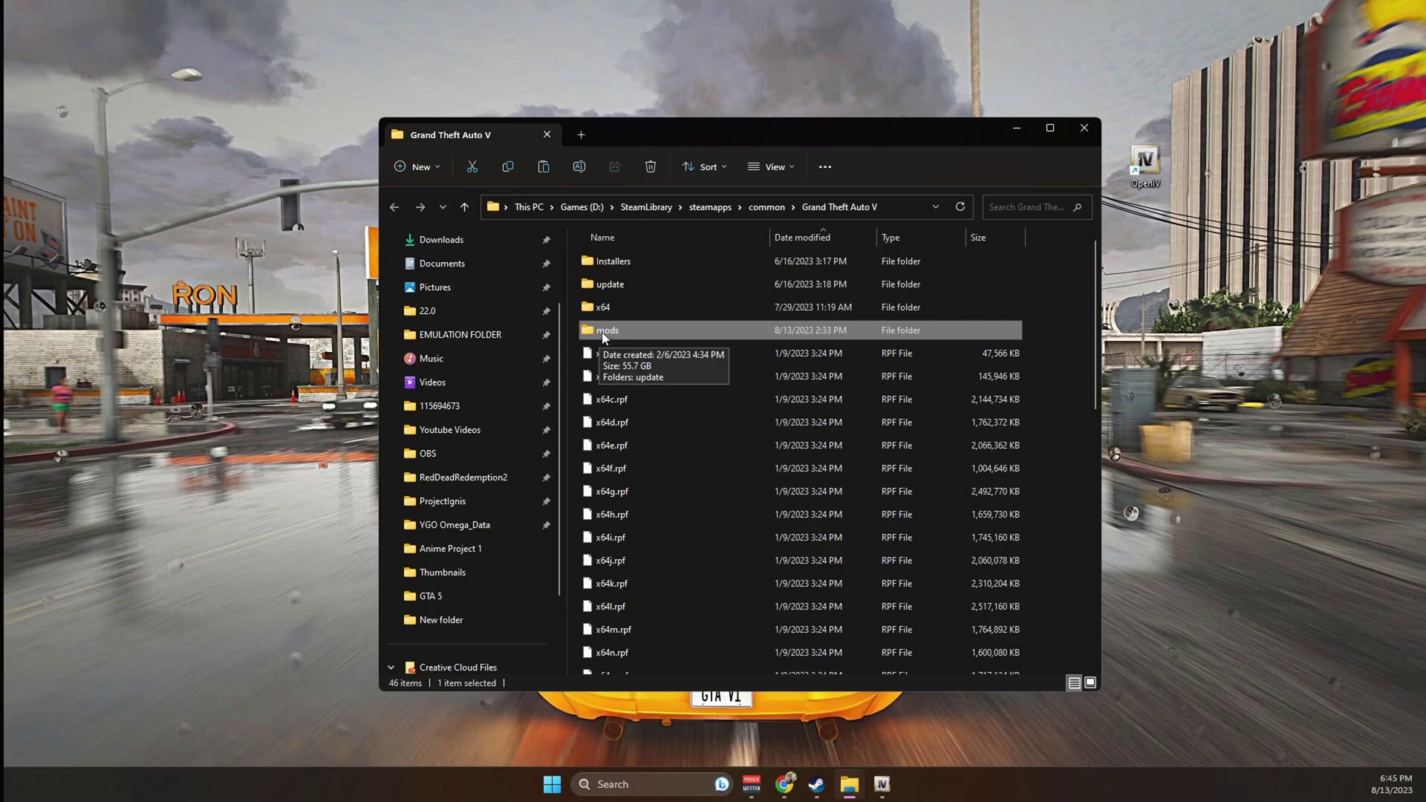
pyautogui.click(614, 289)
pyautogui.rightClick(614, 290)
pyautogui.click(658, 308)
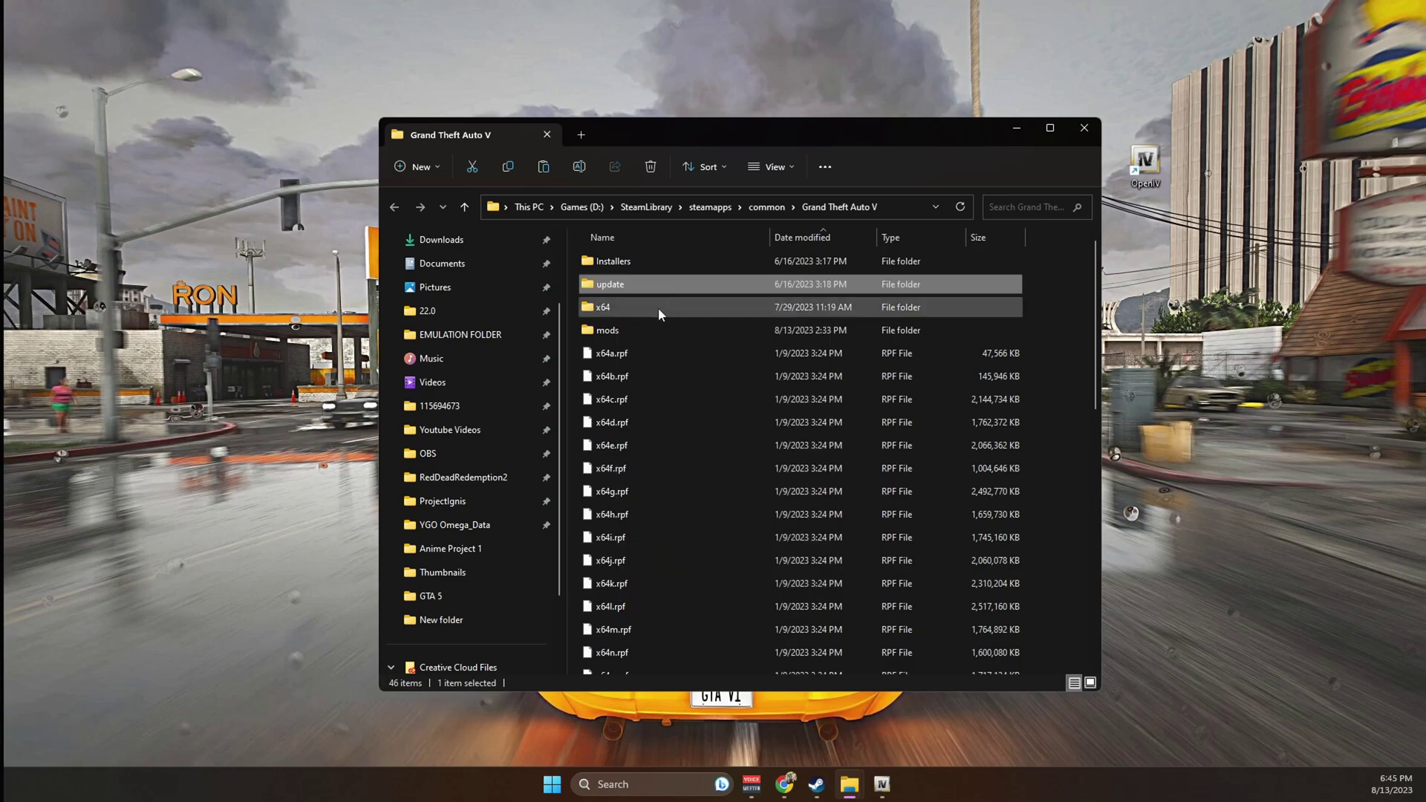
pyautogui.doubleClick(616, 330)
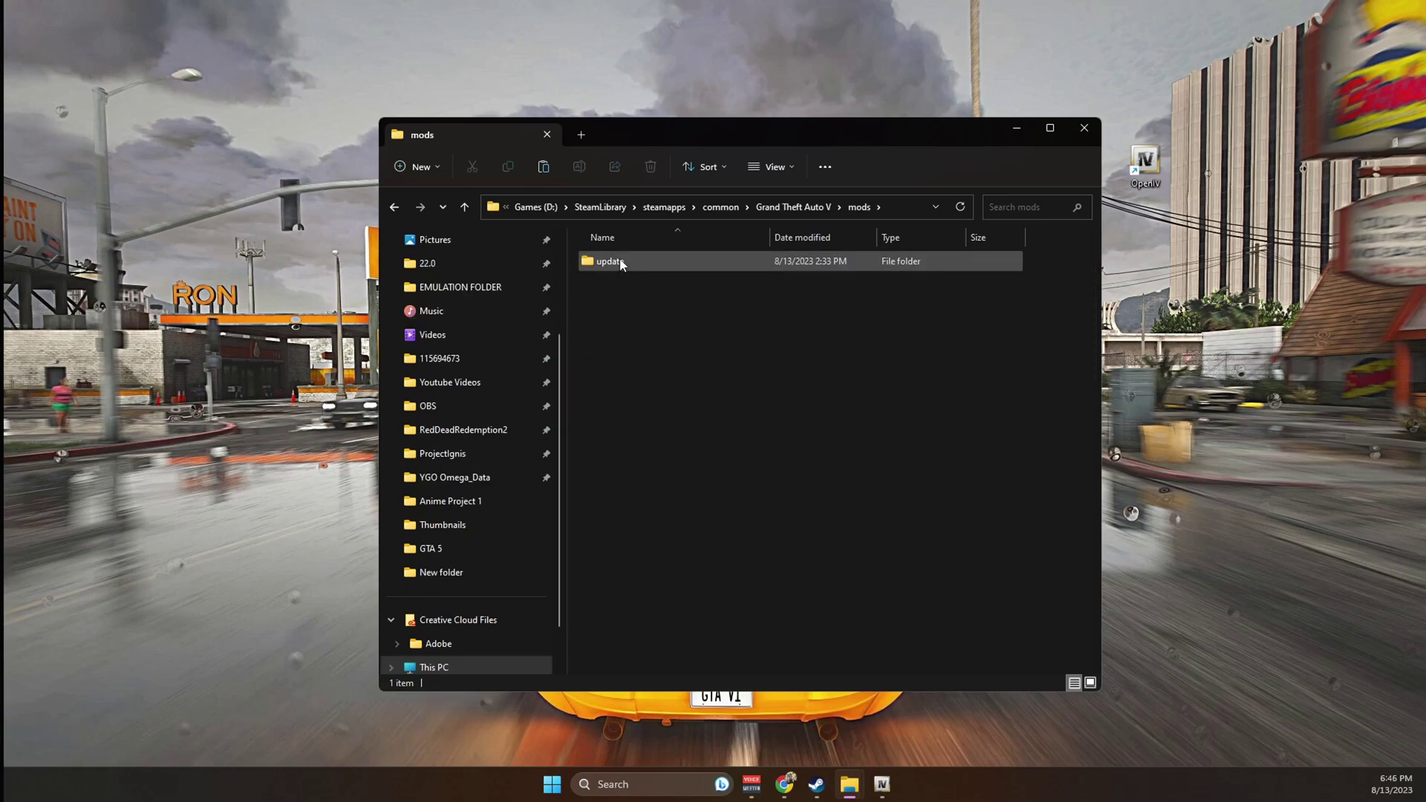
pyautogui.moveTo(623, 265)
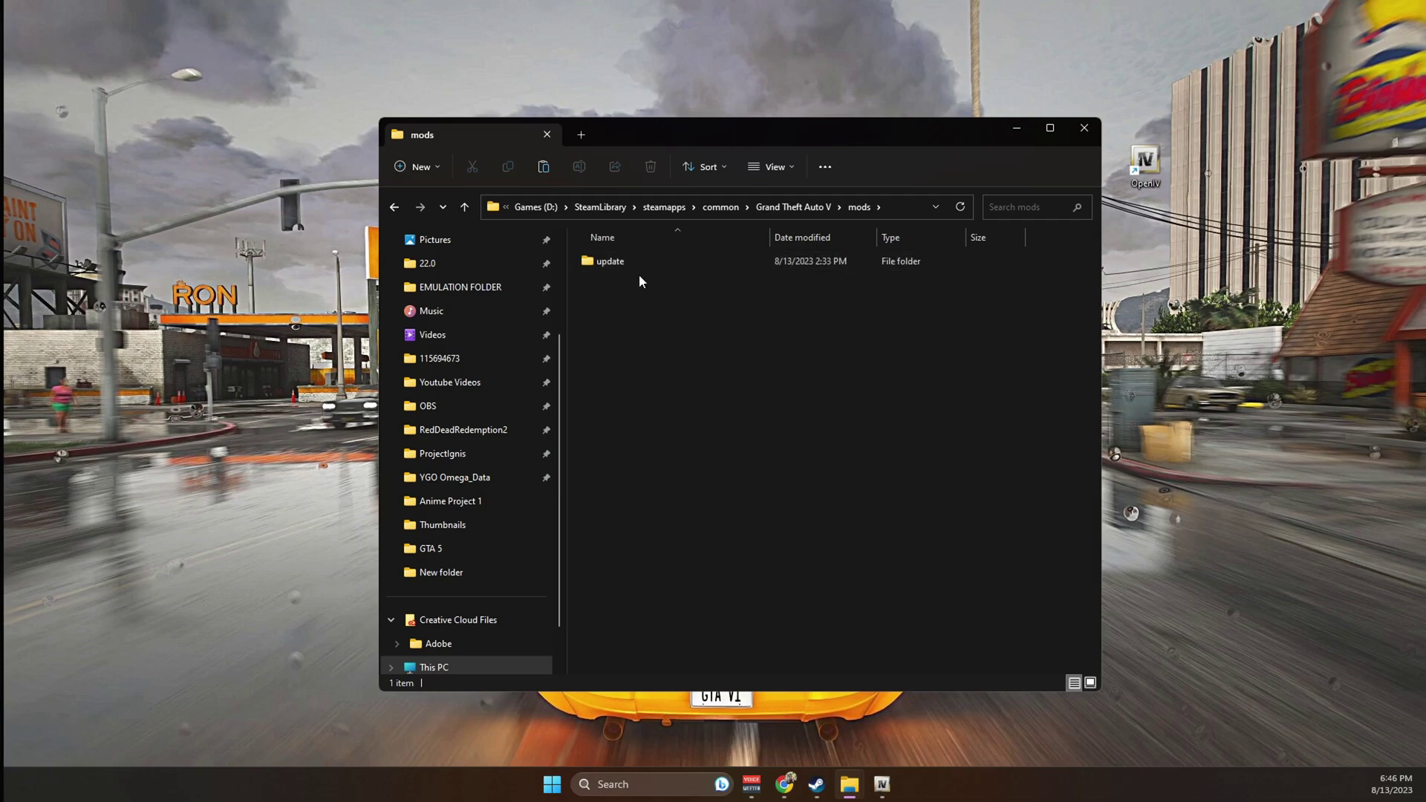
pyautogui.click(404, 212)
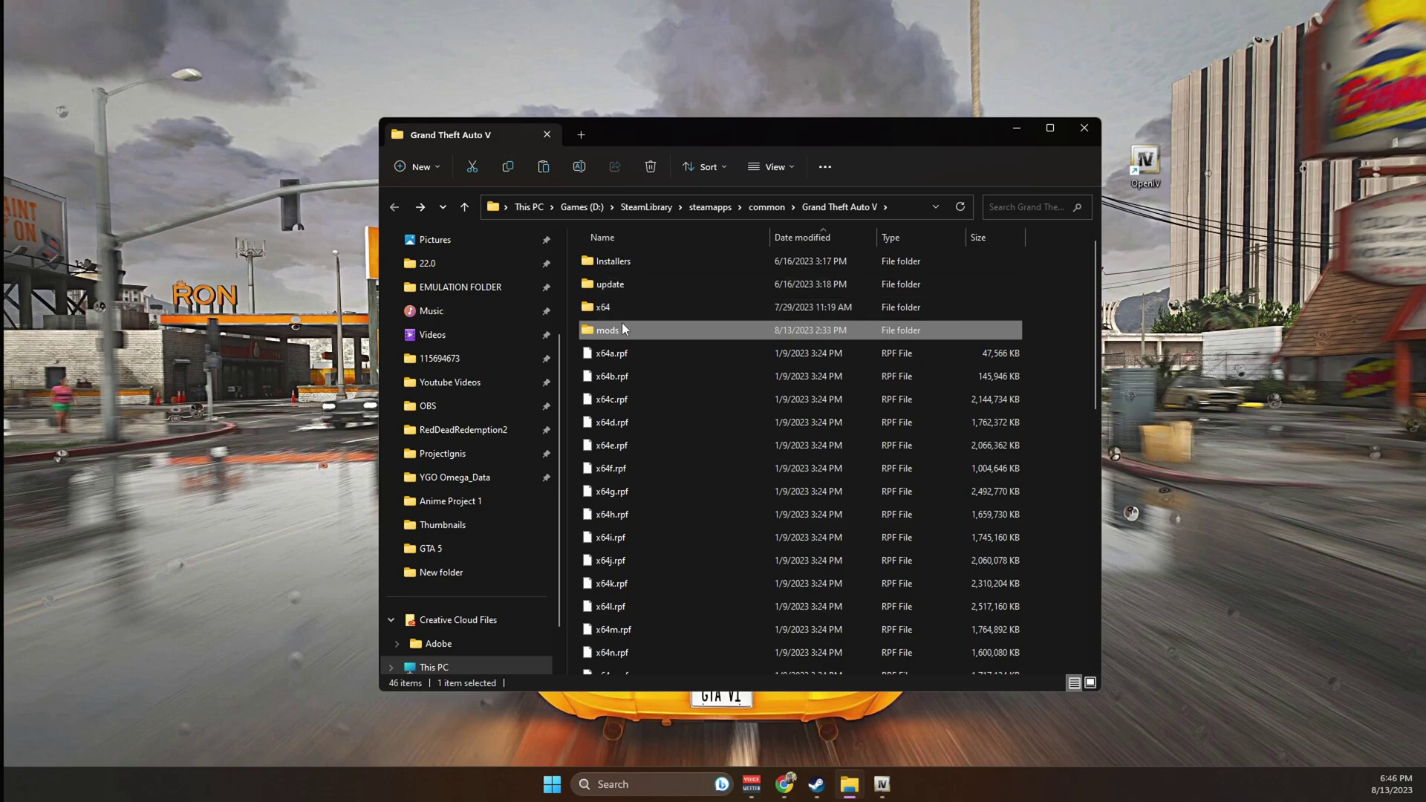
pyautogui.rightClick(603, 331)
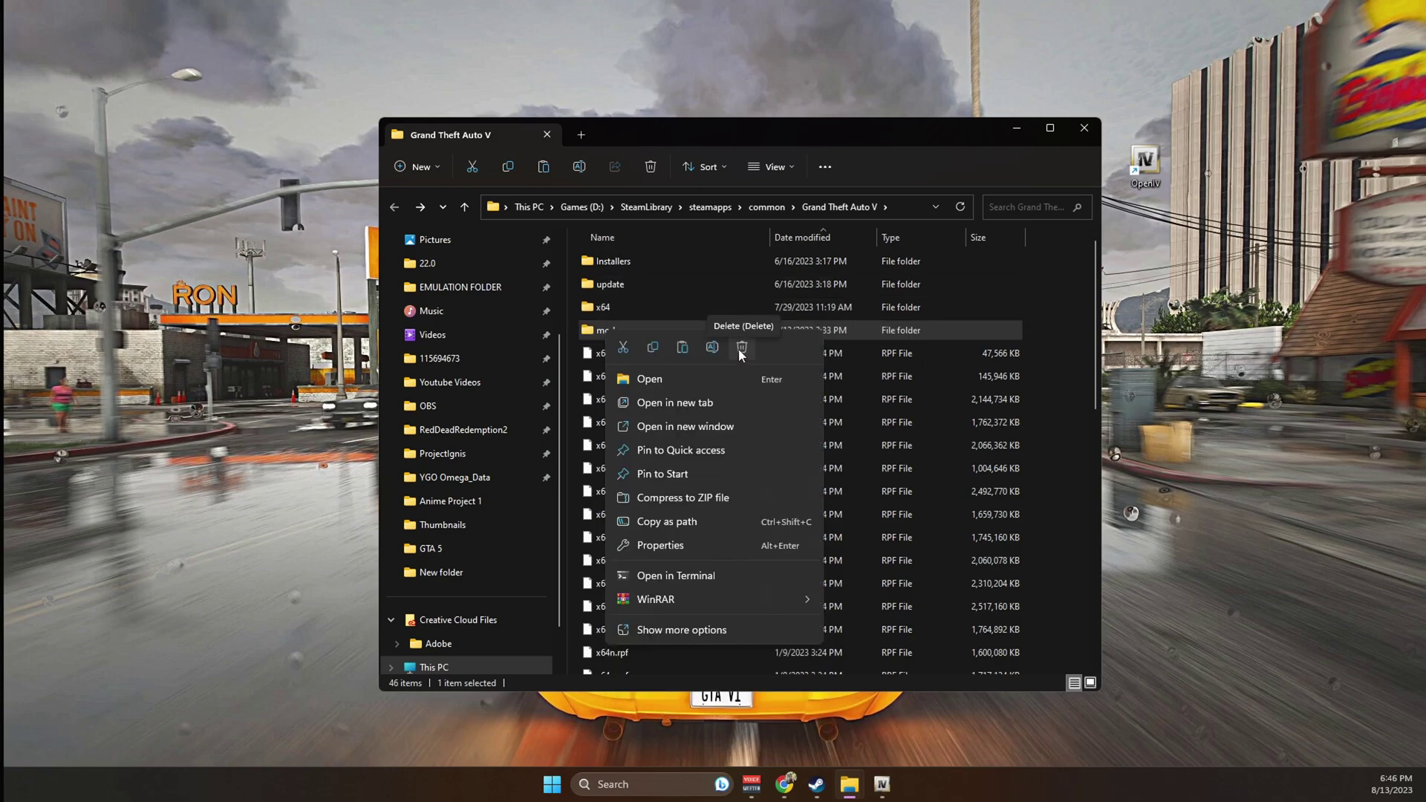
pyautogui.click(960, 133)
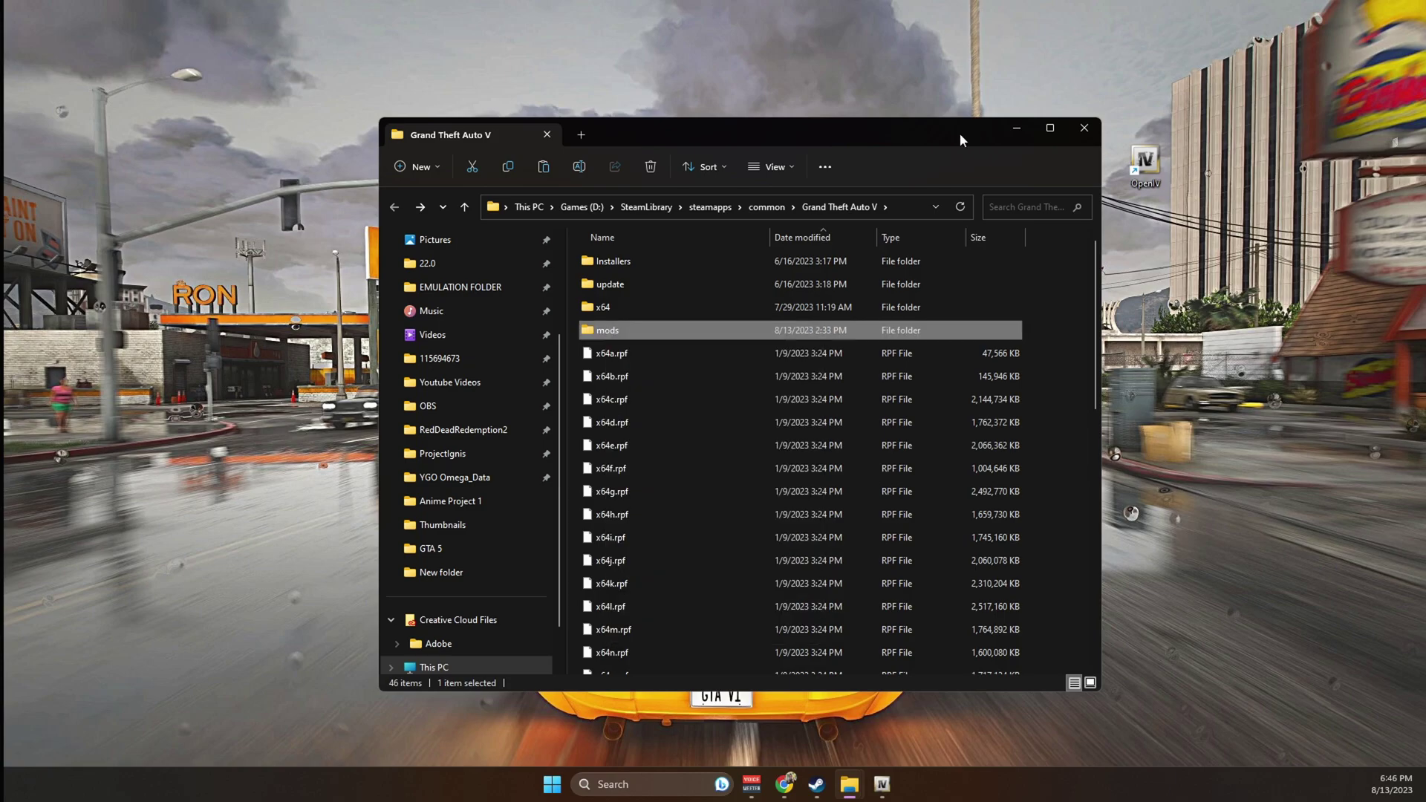
# - Move the game folder window left, narrow it, and bring up the New folder window
pyautogui.moveTo(879, 134); pyautogui.dragTo(514, 121)
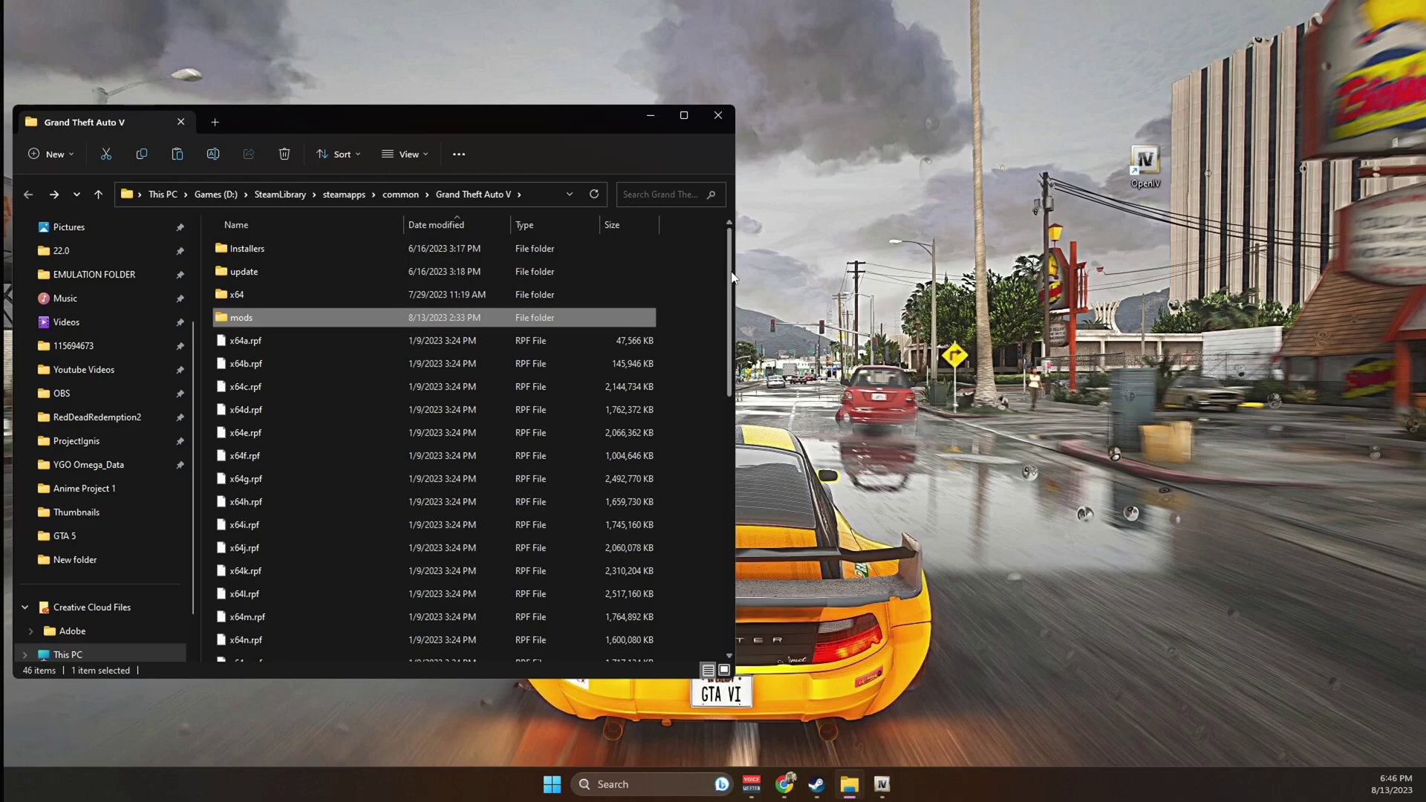
pyautogui.moveTo(735, 278); pyautogui.dragTo(713, 277)
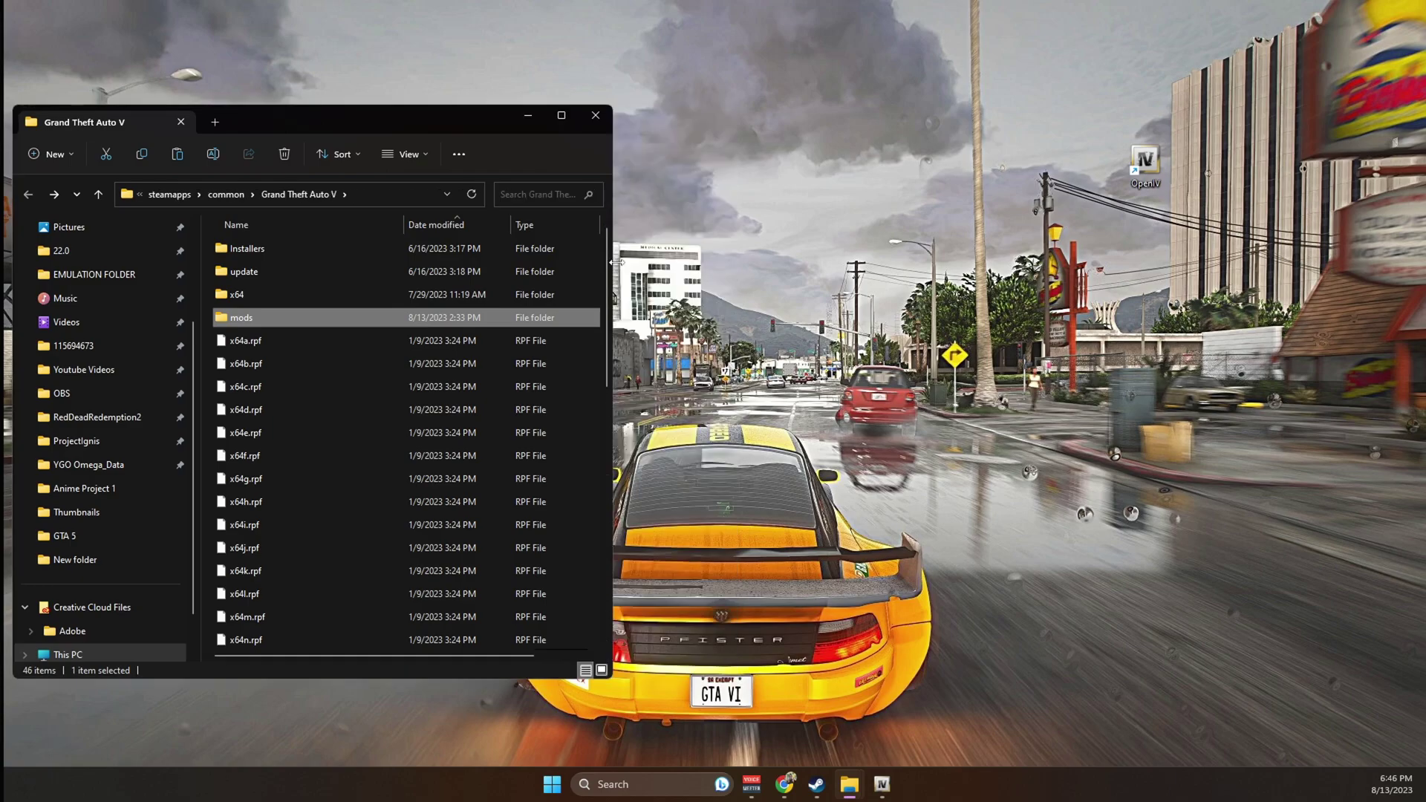
pyautogui.moveTo(849, 784)
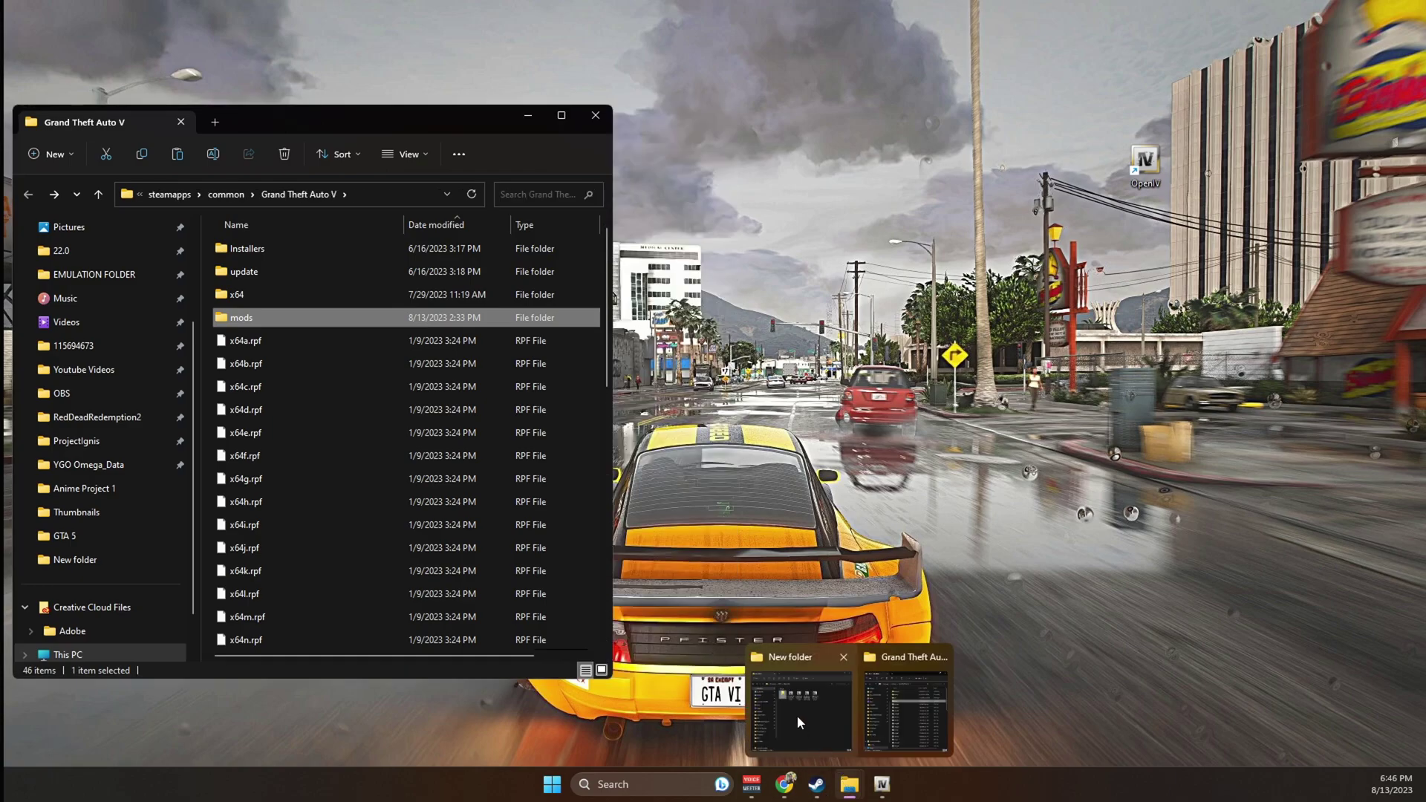
pyautogui.click(802, 713)
# - Extract the ScriptHookV, HeapAdjuster, PackfileLimitAdjuster and Config v31 archives into their own folders with 7-Zip
pyautogui.moveTo(683, 128); pyautogui.dragTo(931, 94)
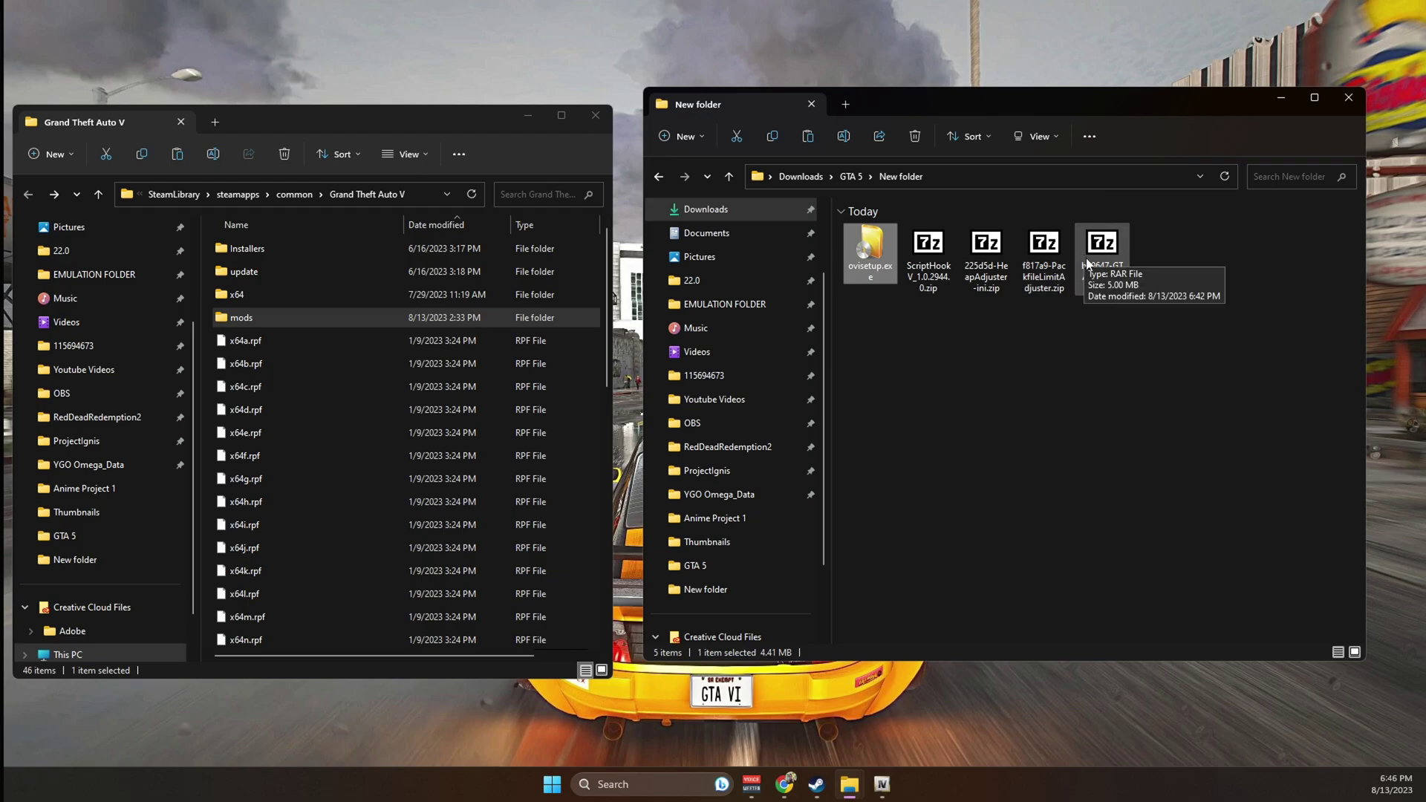
pyautogui.moveTo(934, 383); pyautogui.dragTo(1125, 231)
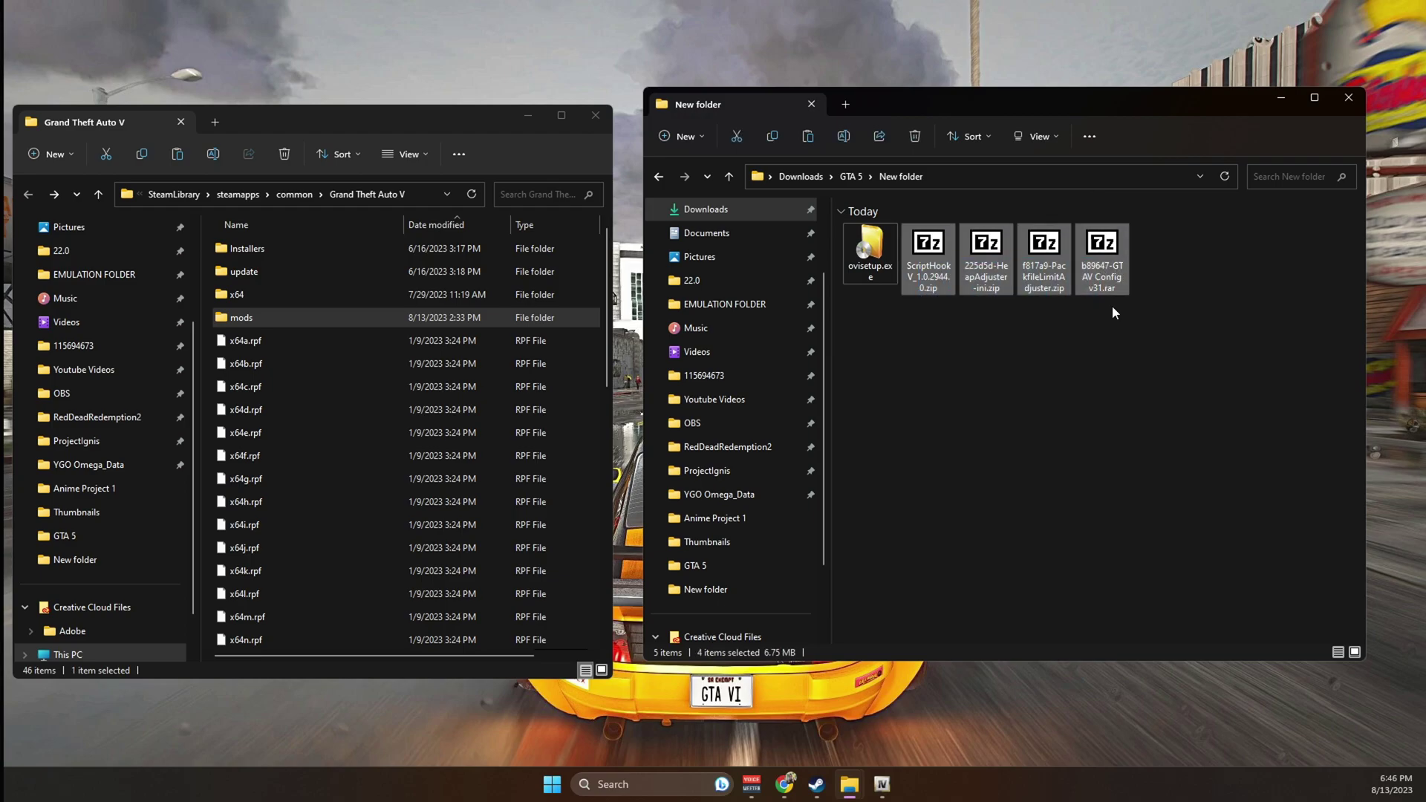
pyautogui.rightClick(1106, 279)
pyautogui.click(1153, 483)
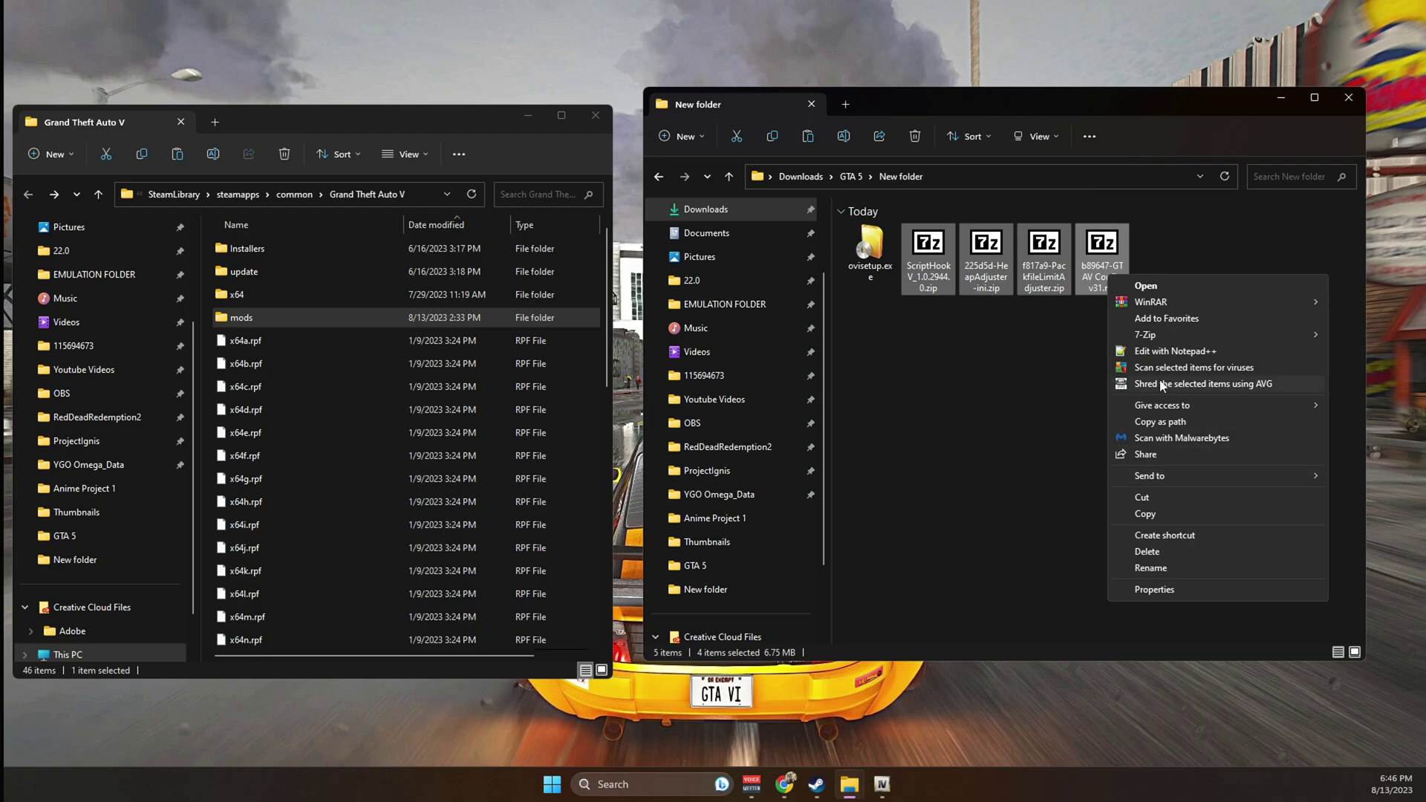
pyautogui.moveTo(1159, 334)
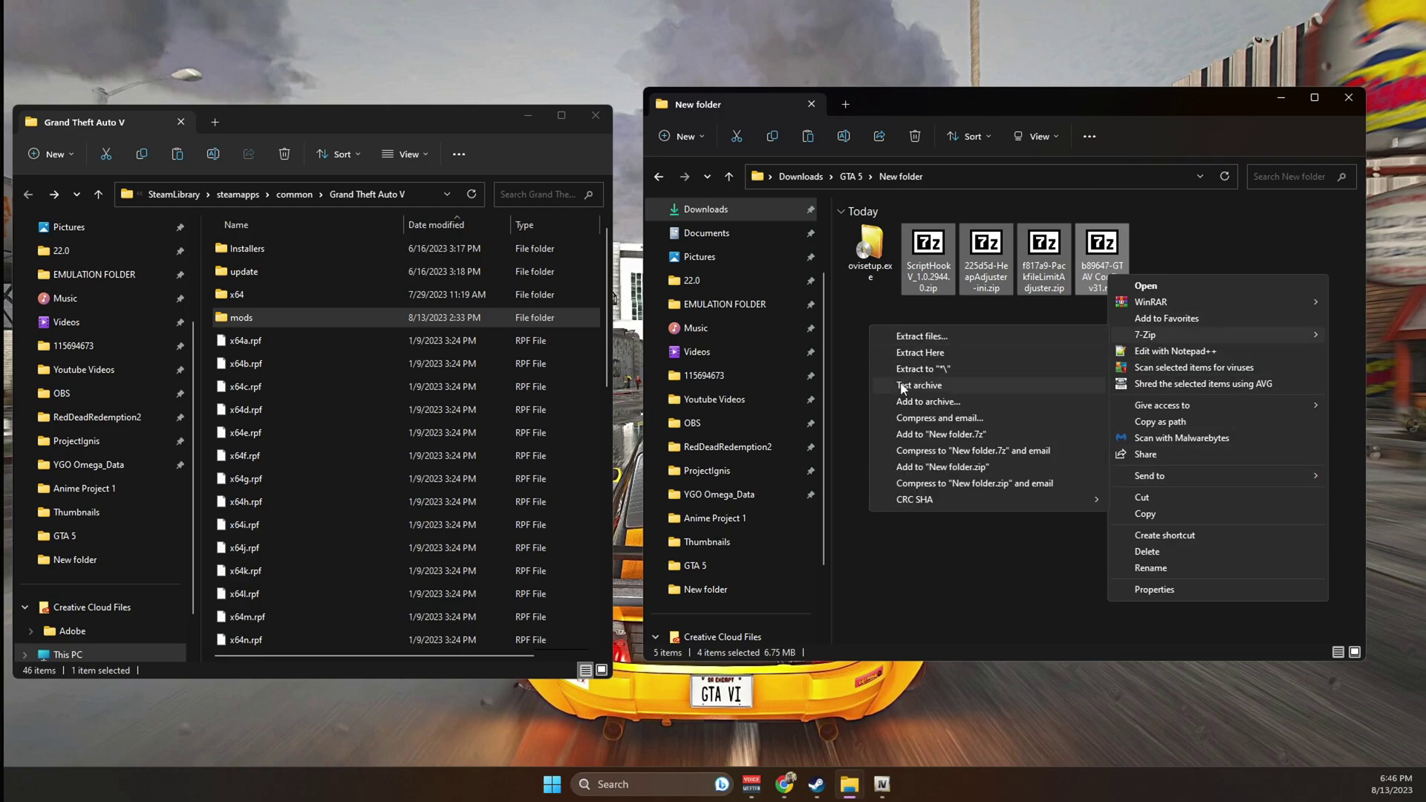
pyautogui.click(938, 370)
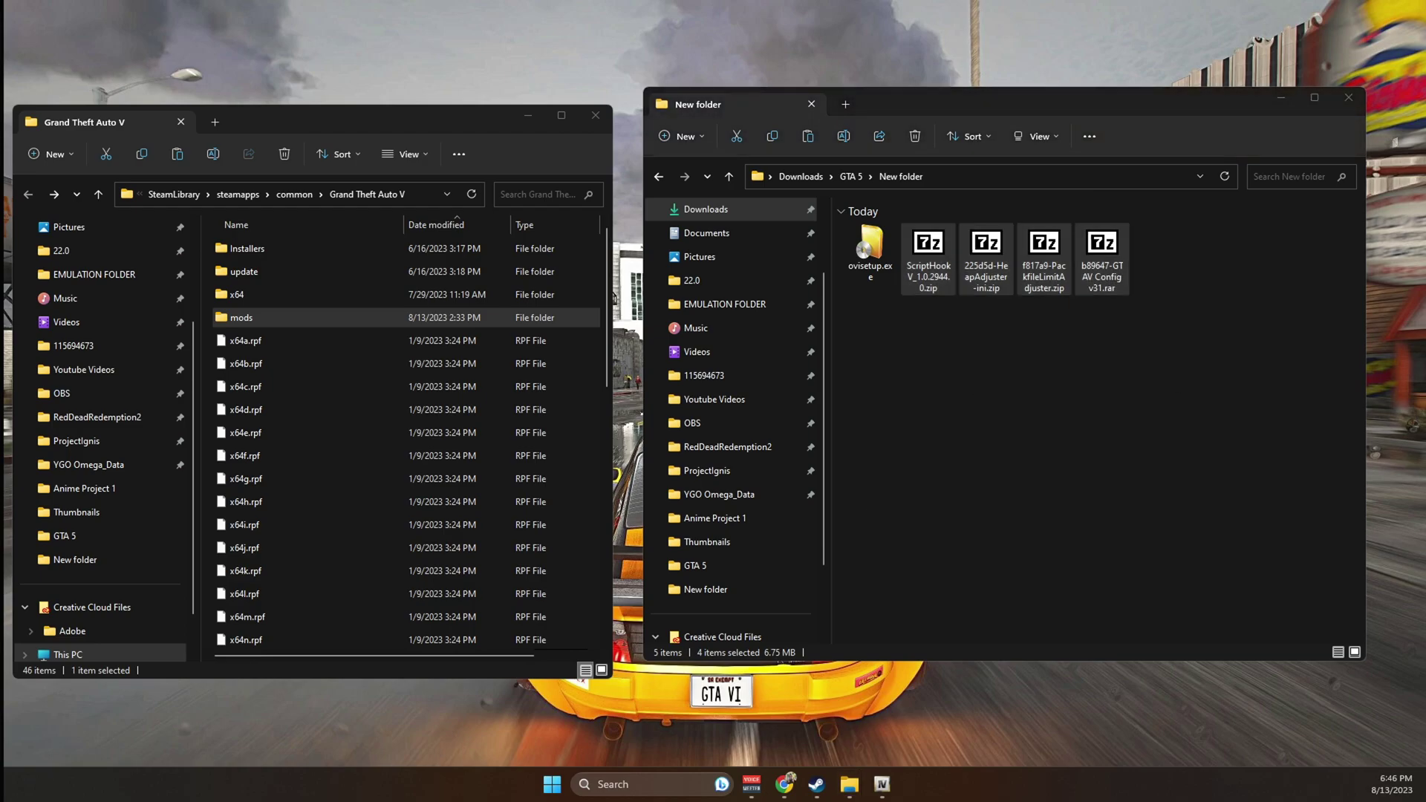
pyautogui.moveTo(1175, 330); pyautogui.dragTo(1287, 394)
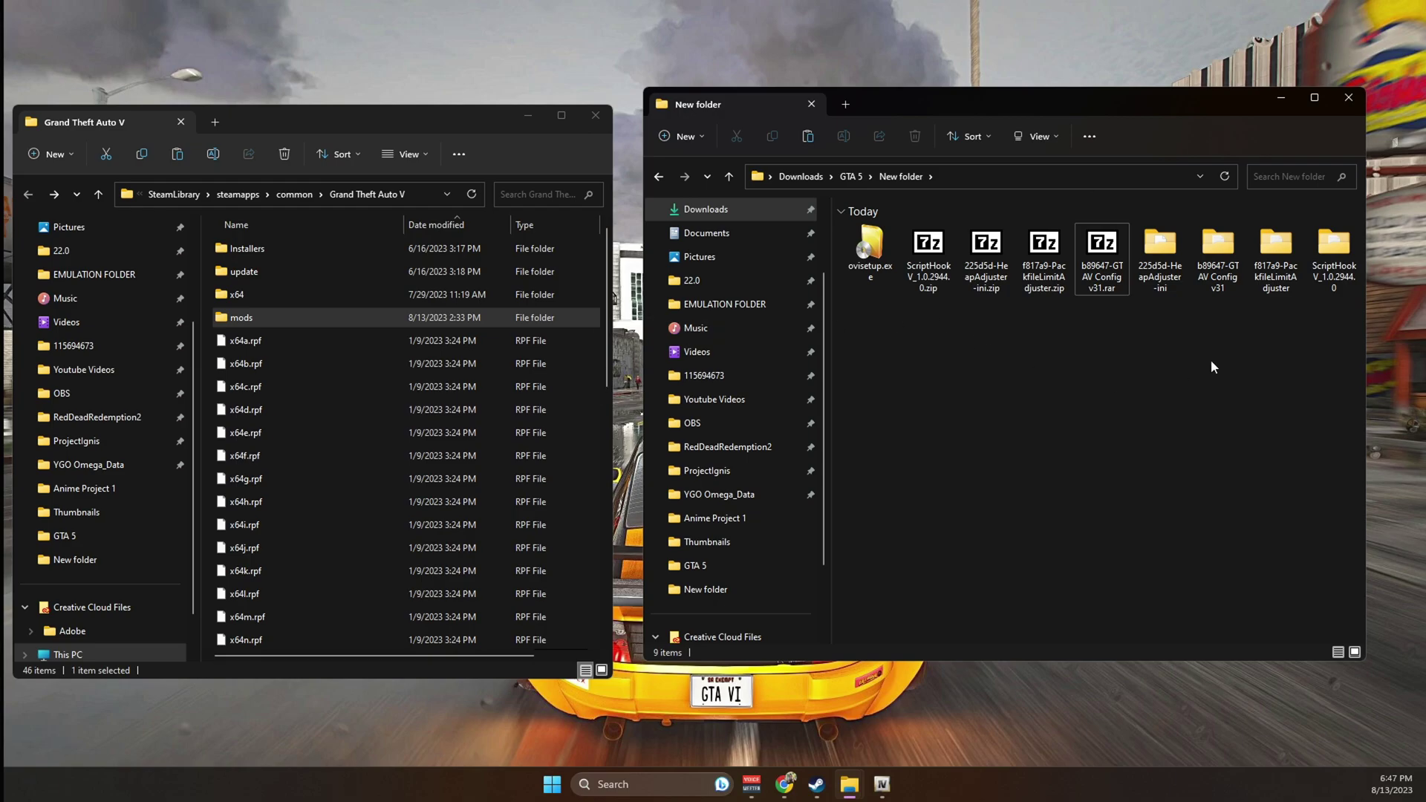
# - Copy ScriptHookV.dll and dinput8.dll from ScriptHookV's bin folder into the Grand Theft Auto V folder
pyautogui.doubleClick(1337, 270)
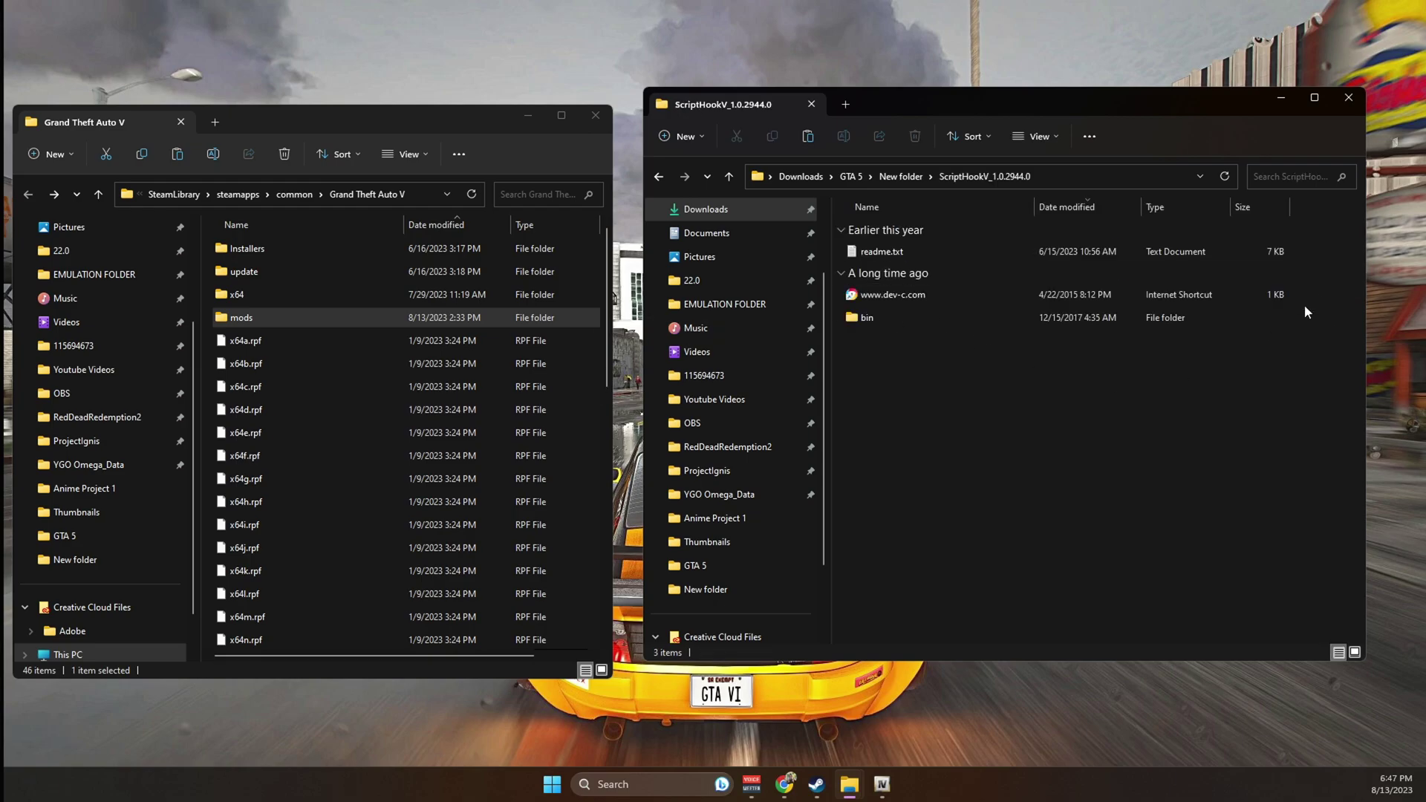
pyautogui.doubleClick(866, 318)
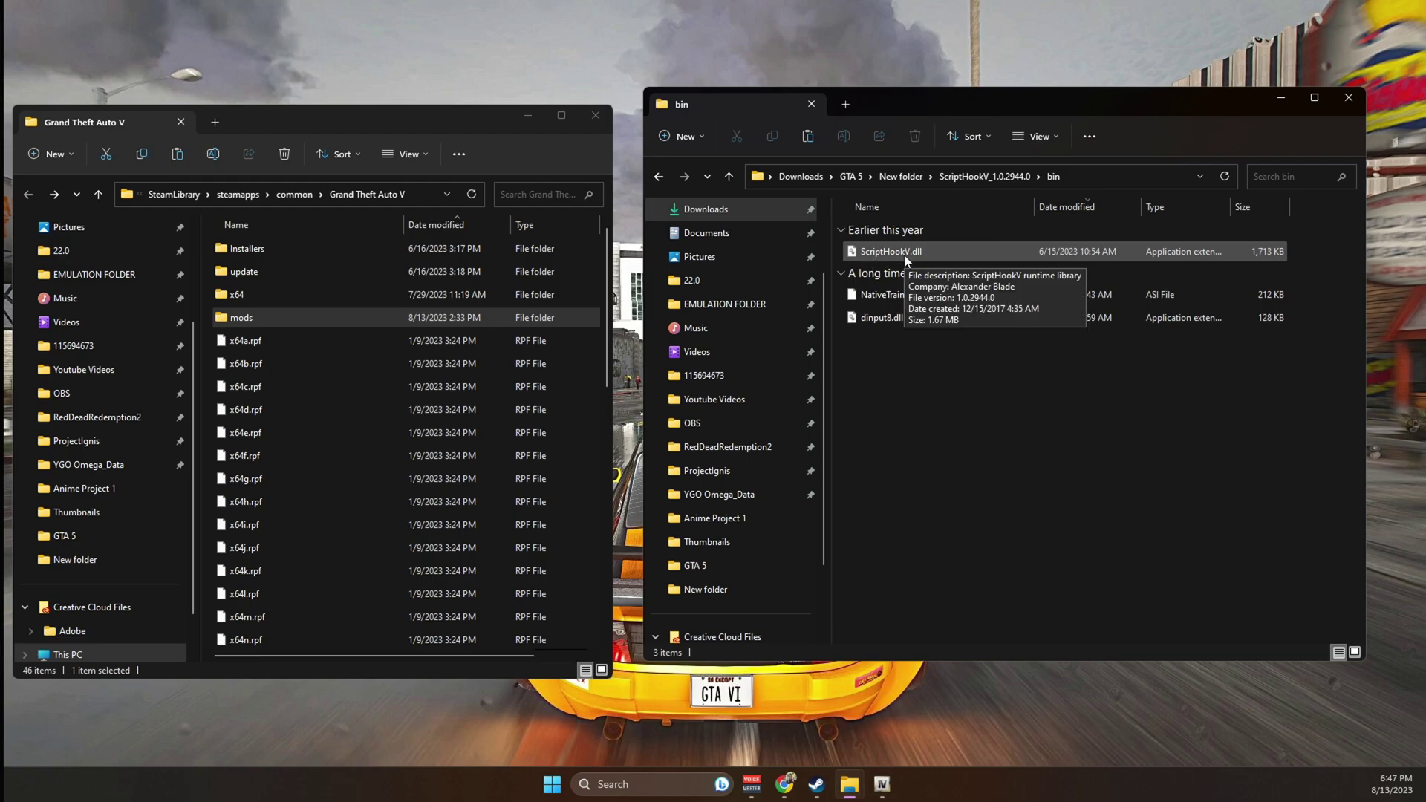
pyautogui.click(901, 319)
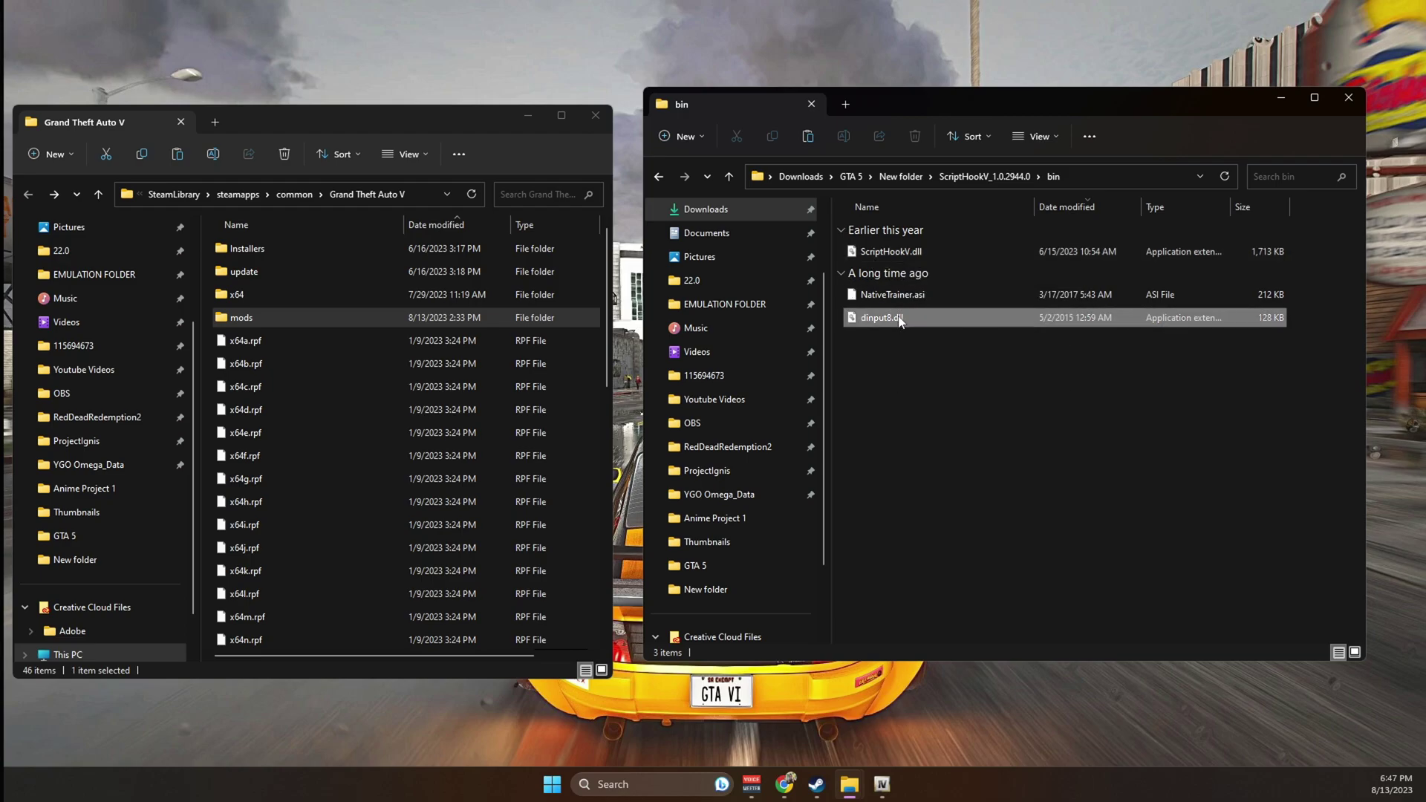
pyautogui.keyDown('ctrl'); pyautogui.click(900, 257); pyautogui.keyUp('ctrl')
pyautogui.moveTo(900, 256); pyautogui.dragTo(413, 500)
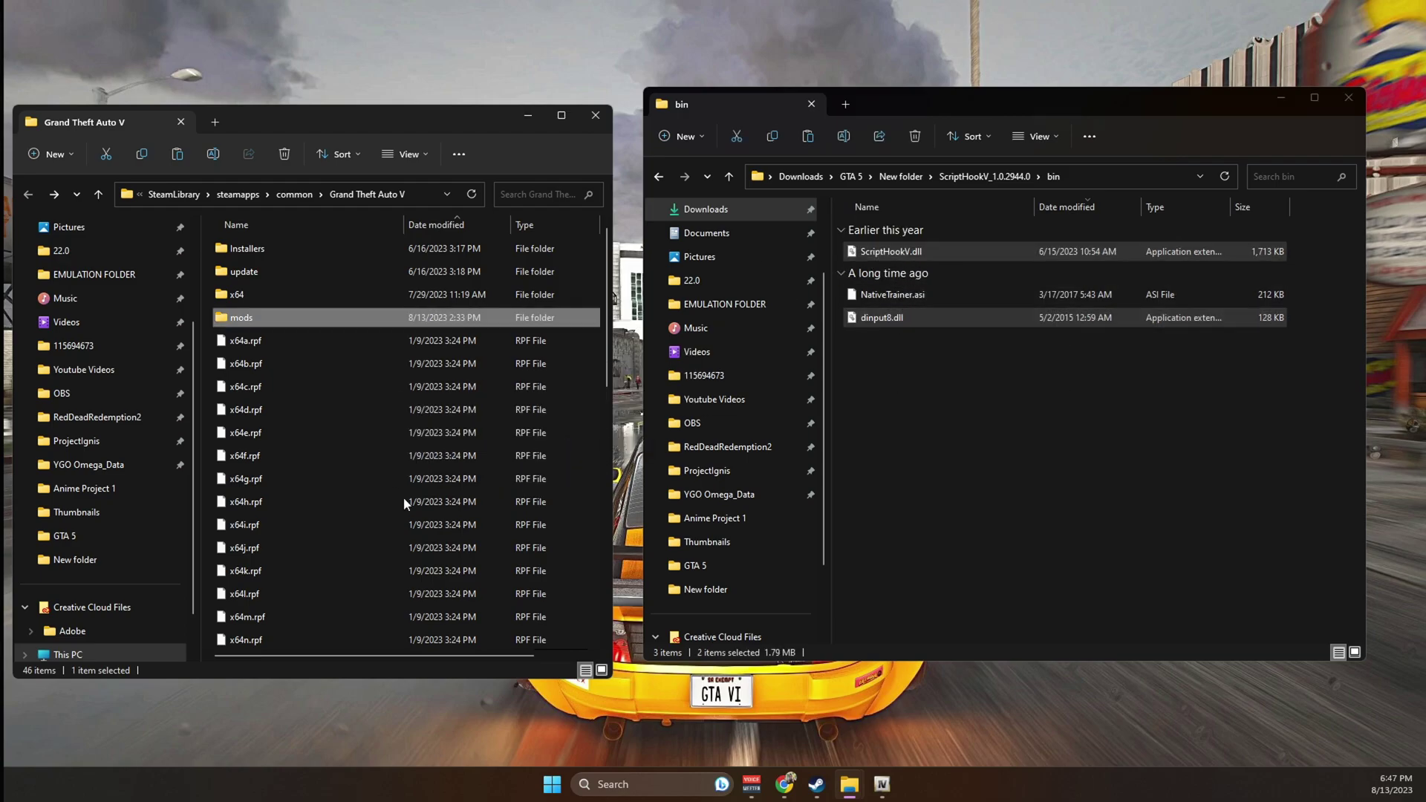
# - Copy the PackfileLimitAdjuster and HeapAdjuster .asi and .ini files into the game folder
pyautogui.click(900, 176)
pyautogui.doubleClick(1272, 276)
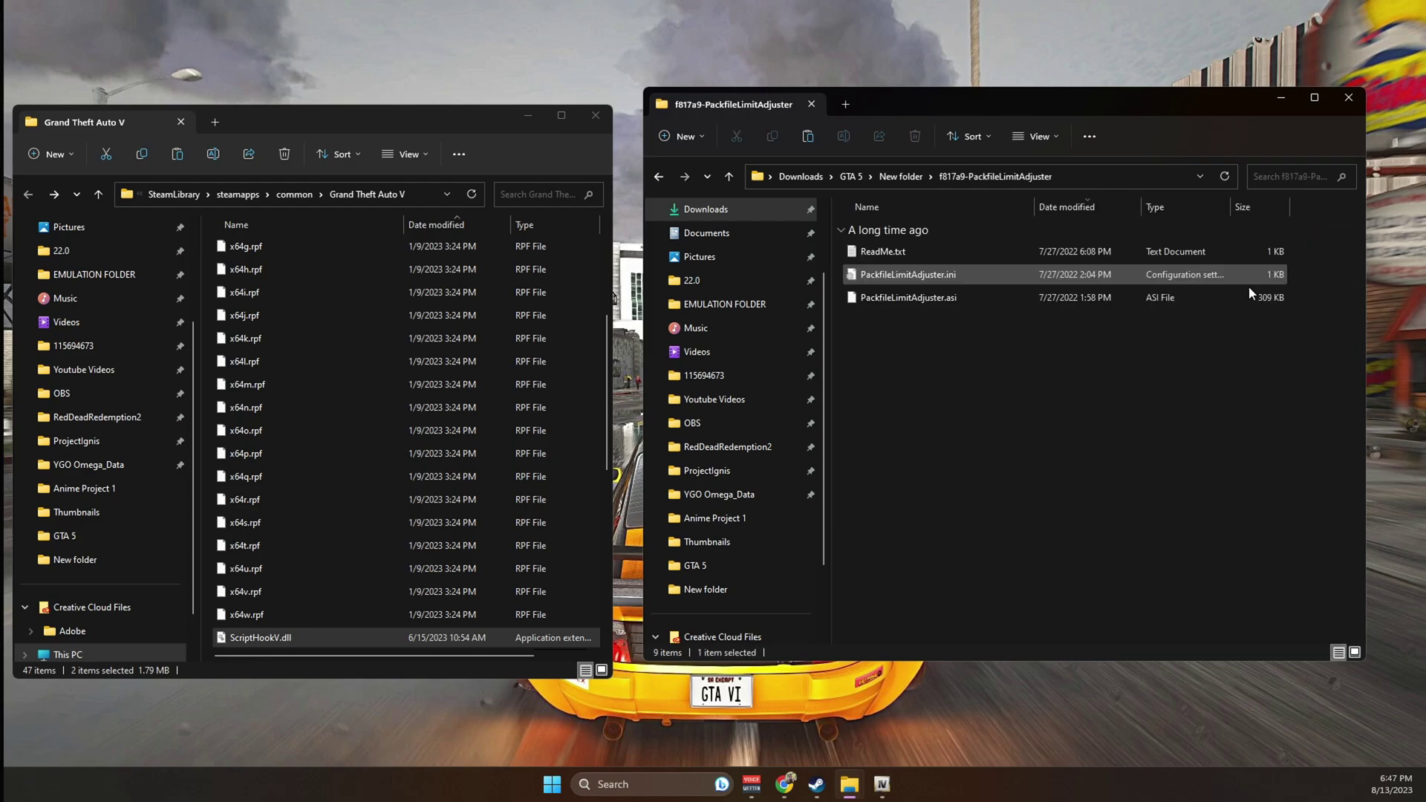
pyautogui.moveTo(885, 318); pyautogui.dragTo(332, 450)
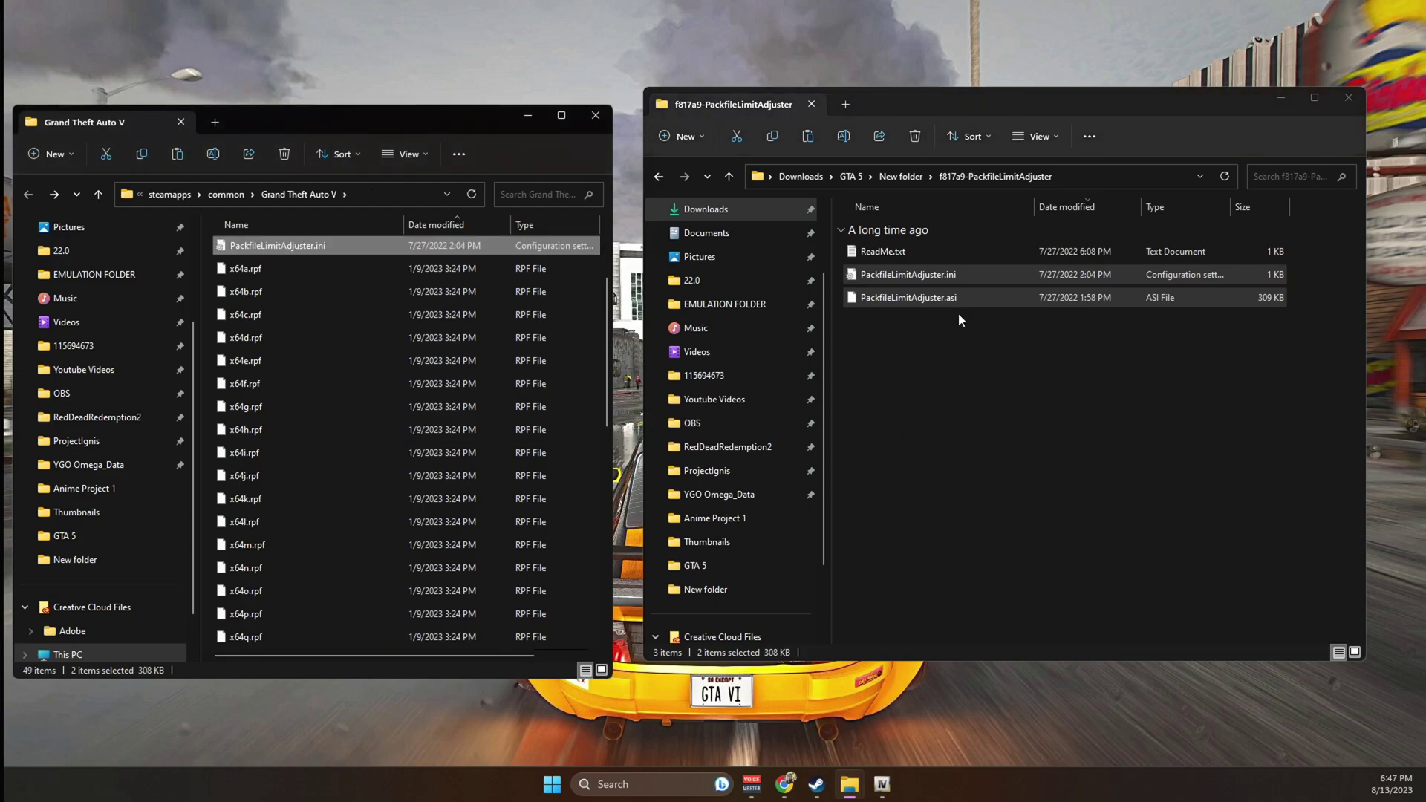
pyautogui.click(658, 176)
pyautogui.doubleClick(1163, 263)
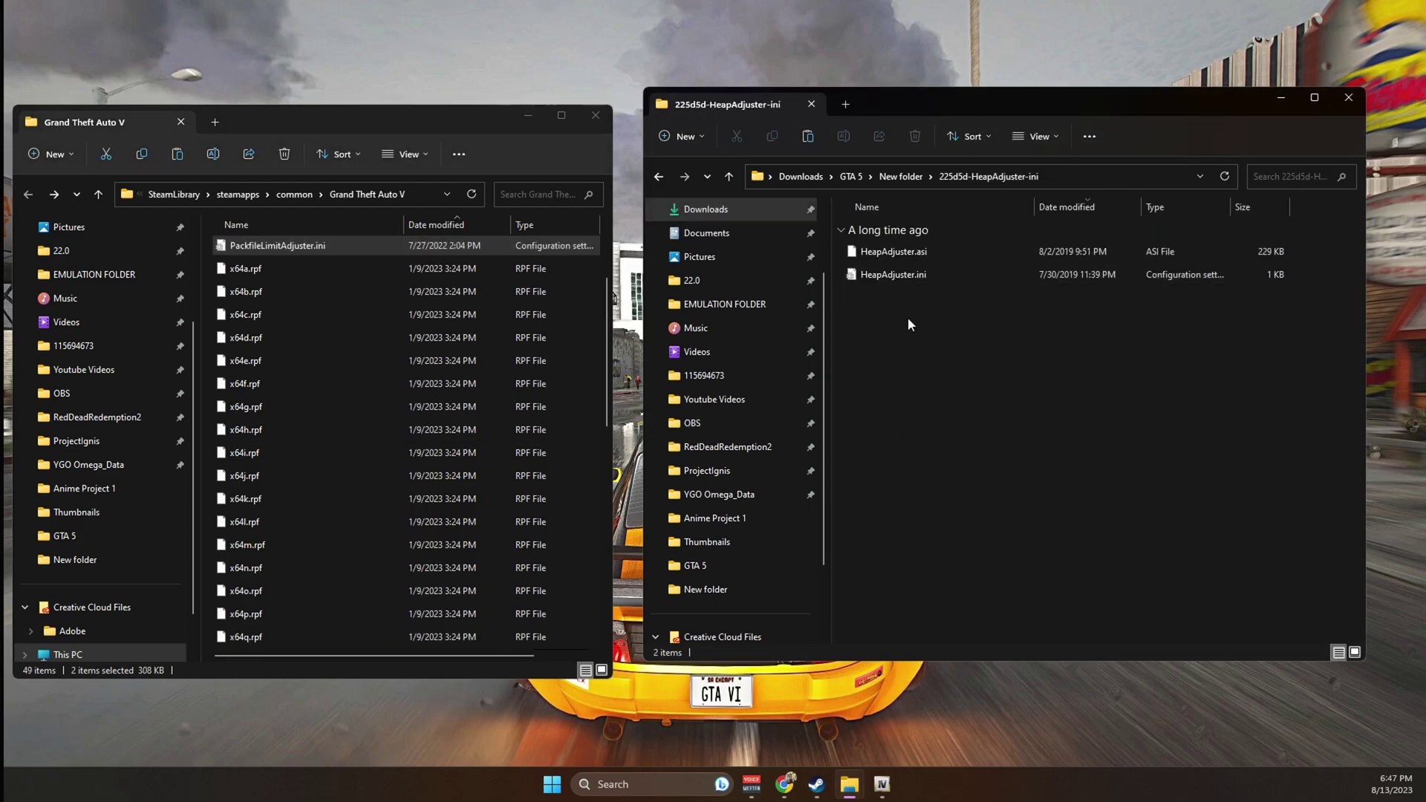
pyautogui.moveTo(908, 325); pyautogui.dragTo(408, 468)
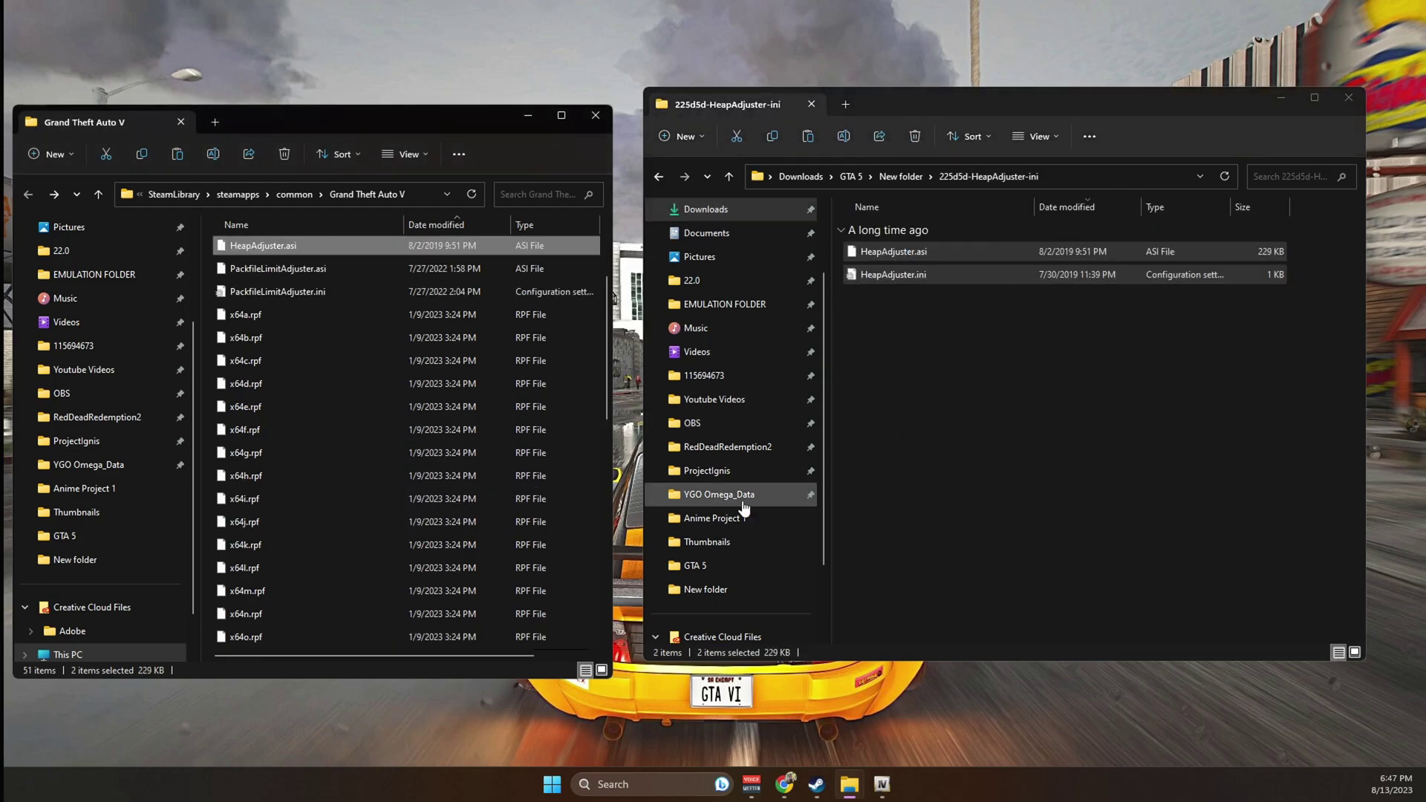
pyautogui.click(1067, 420)
pyautogui.hotkey('alt', 'Left')
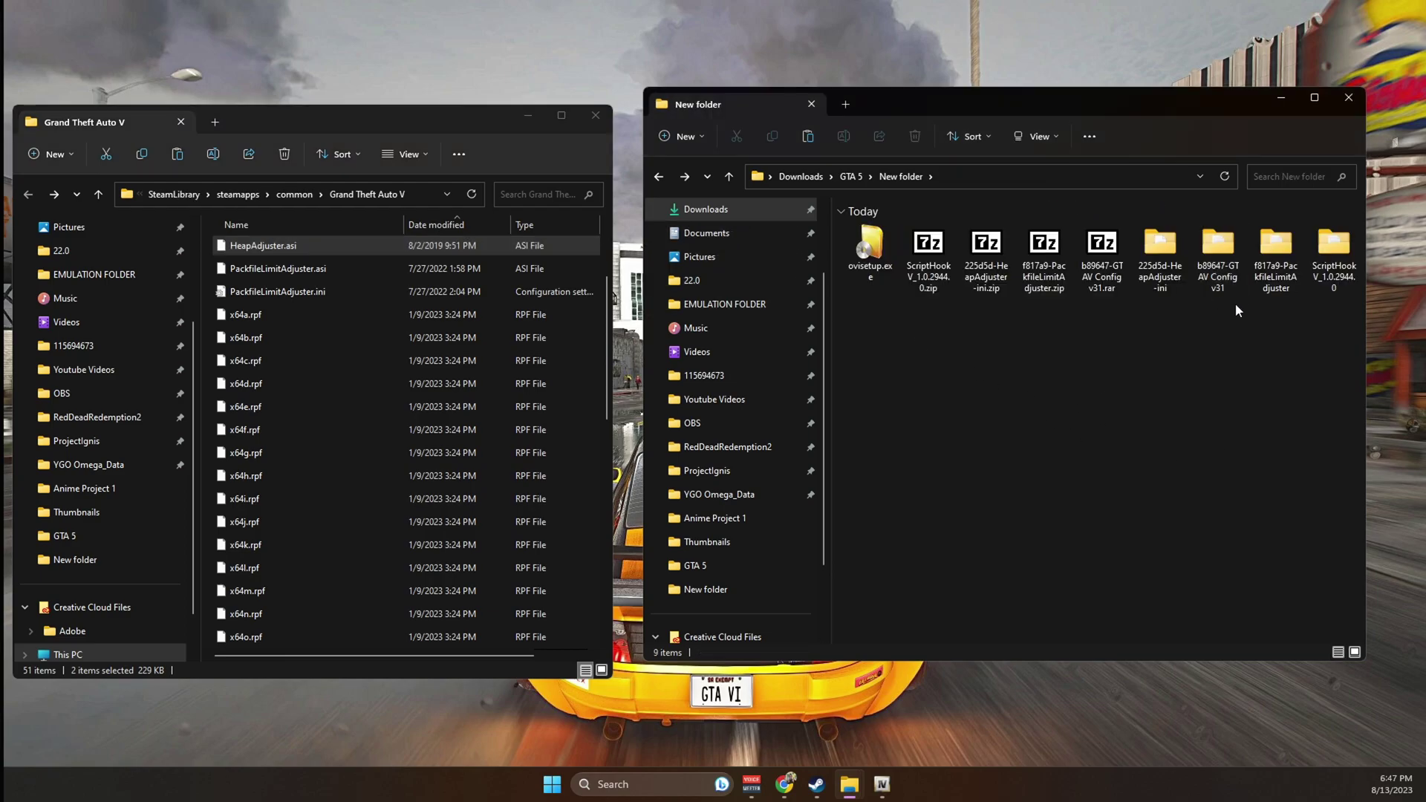
# - Navigate b89647-GTAV Config v31 > Gta Config v31 for v 1.0.29 > For More Mods > 5x traffic 5x peds
pyautogui.doubleClick(1220, 256)
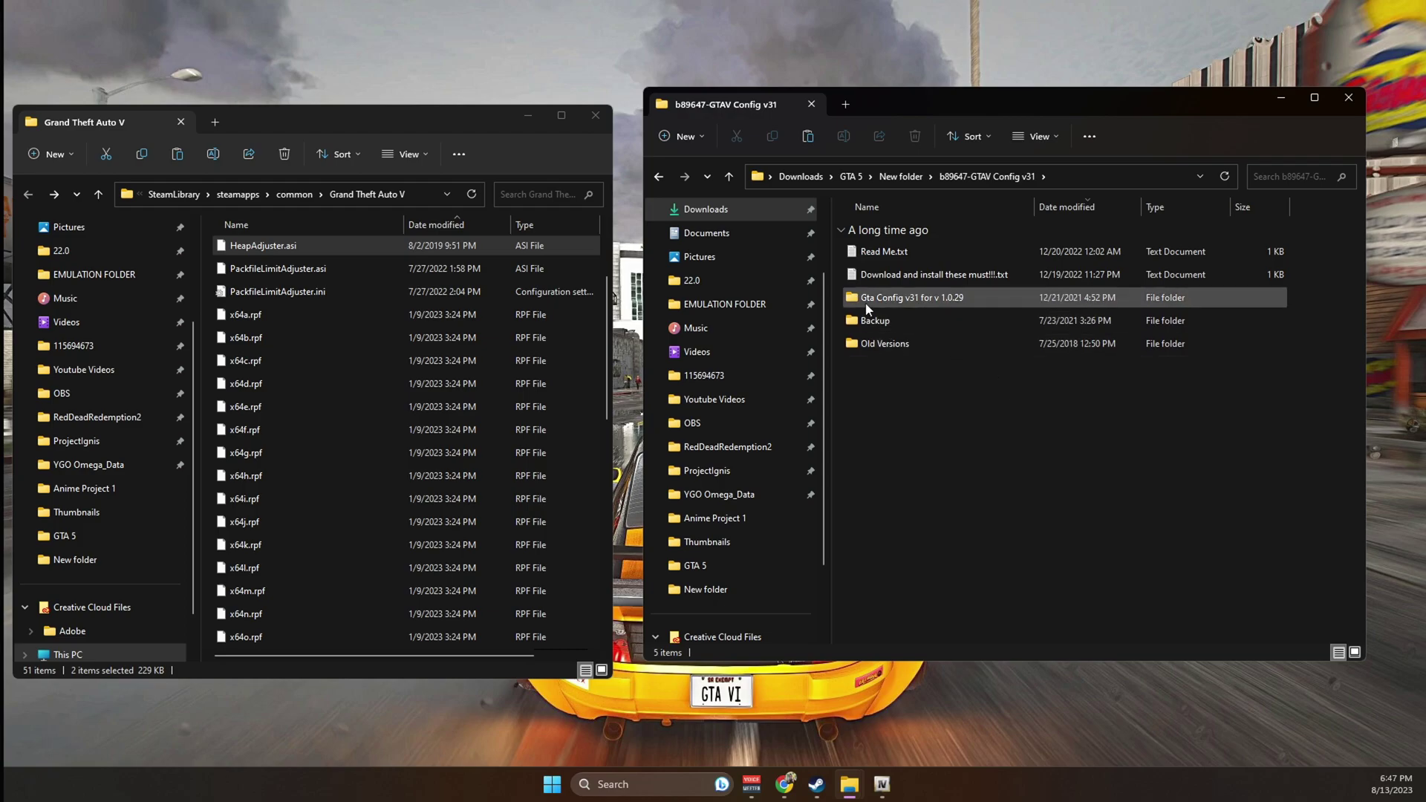
pyautogui.doubleClick(915, 299)
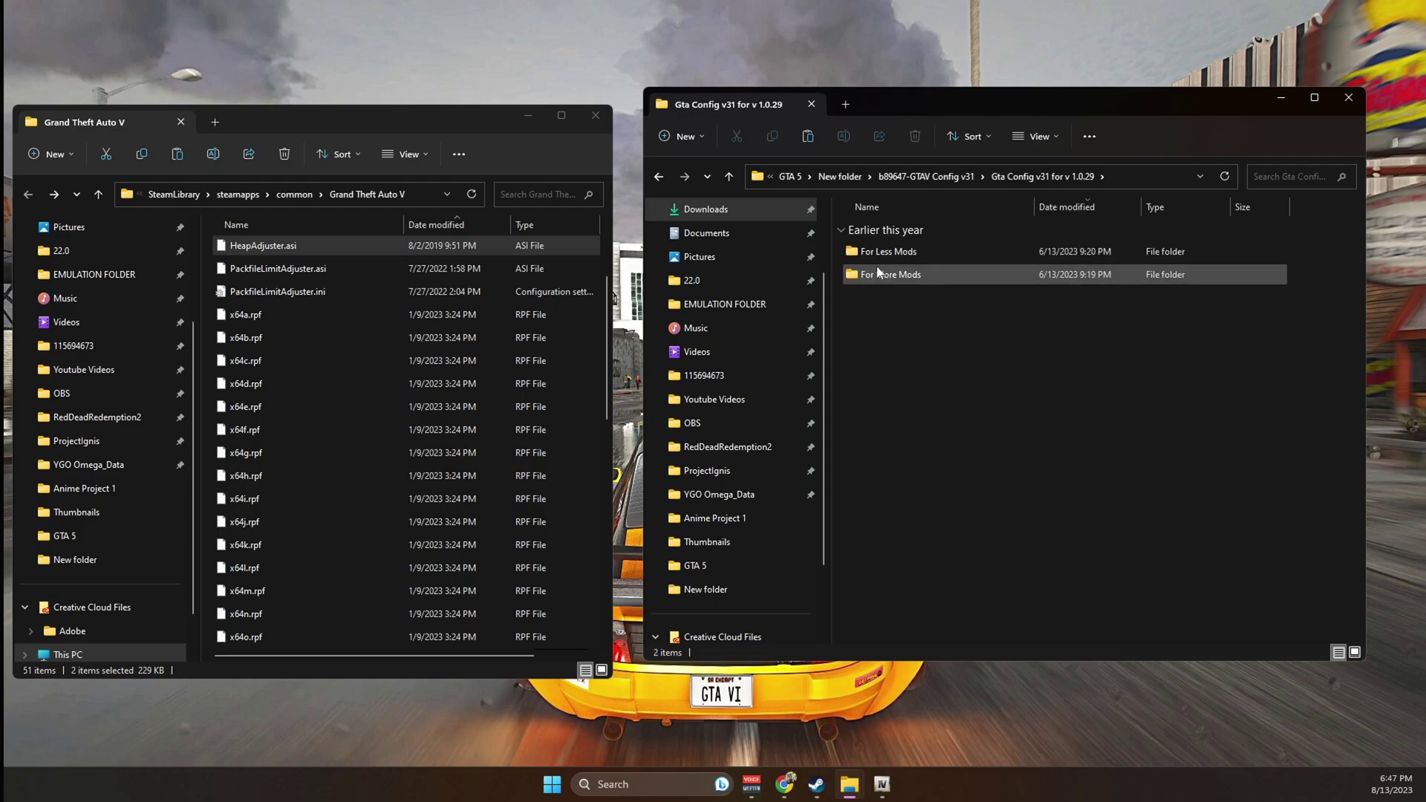
pyautogui.doubleClick(905, 281)
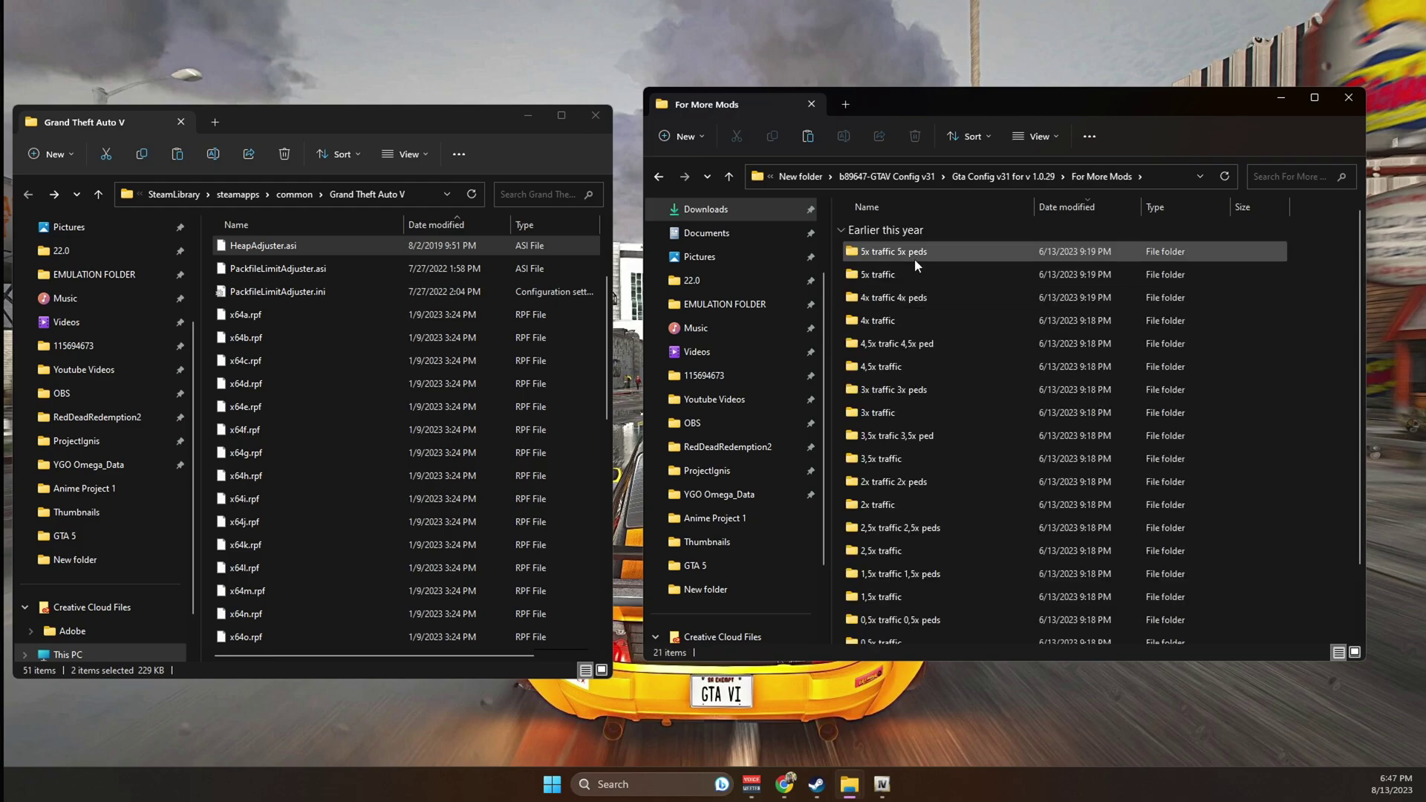
pyautogui.scroll(-1, 922, 373)
pyautogui.scroll(-1, 922, 374)
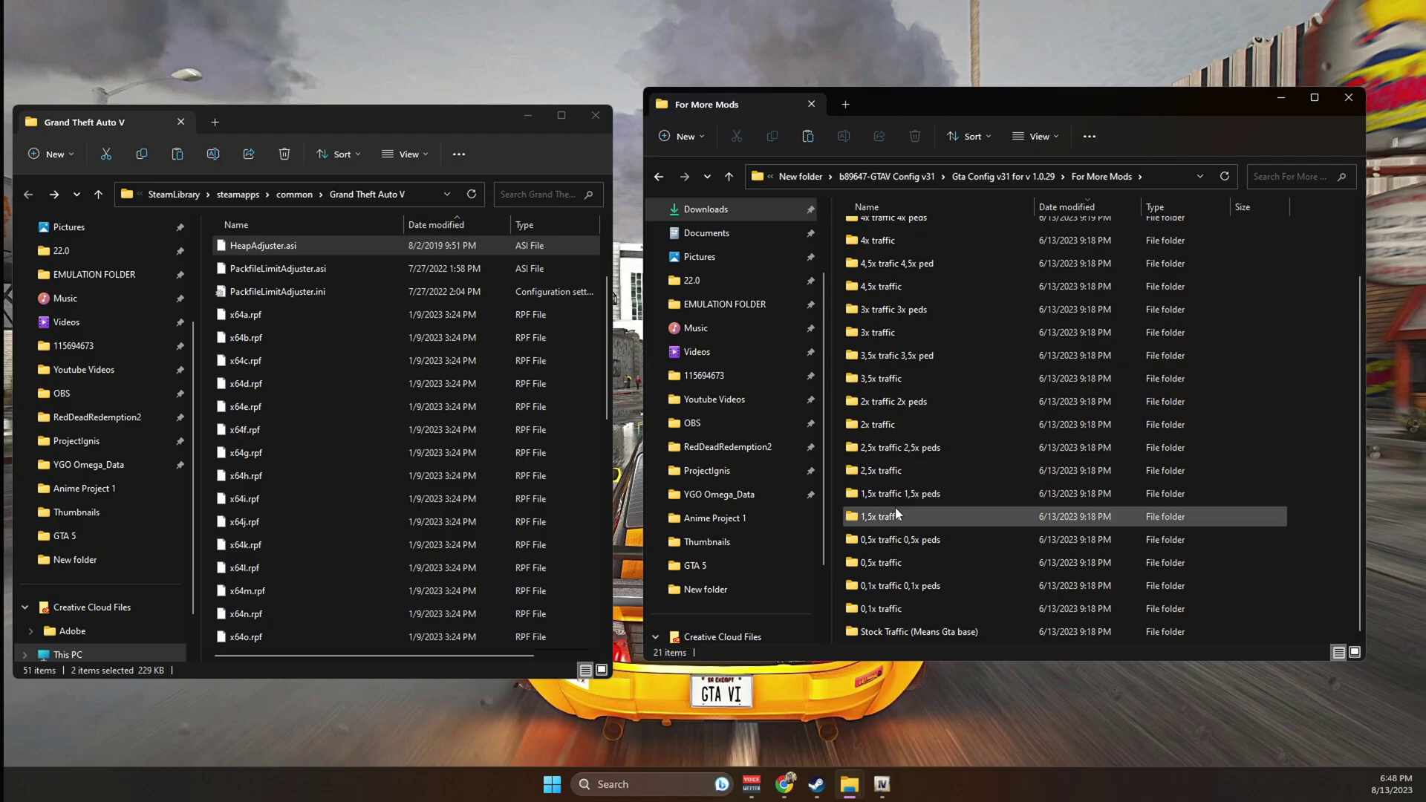
pyautogui.scroll(2, 898, 509)
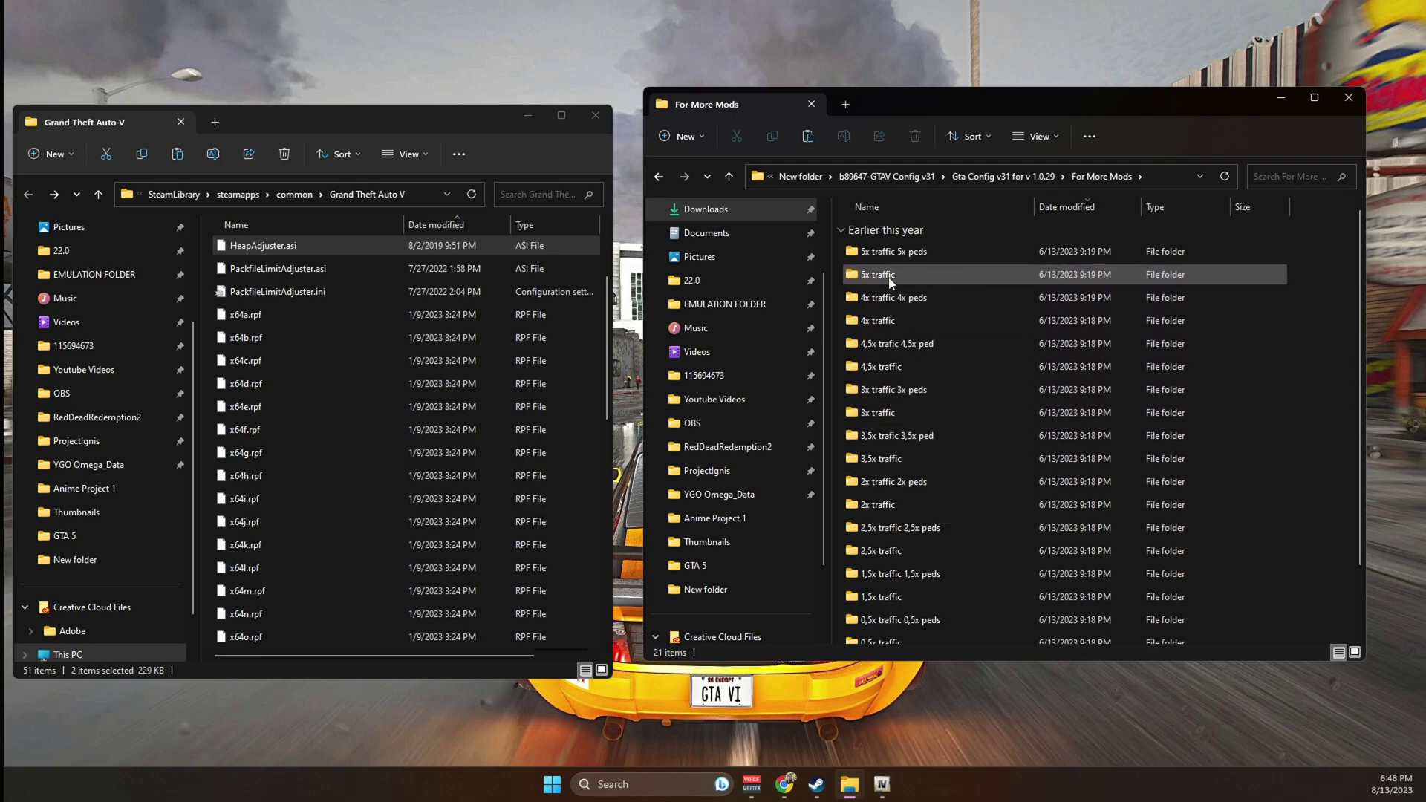
pyautogui.click(902, 254)
pyautogui.doubleClick(903, 254)
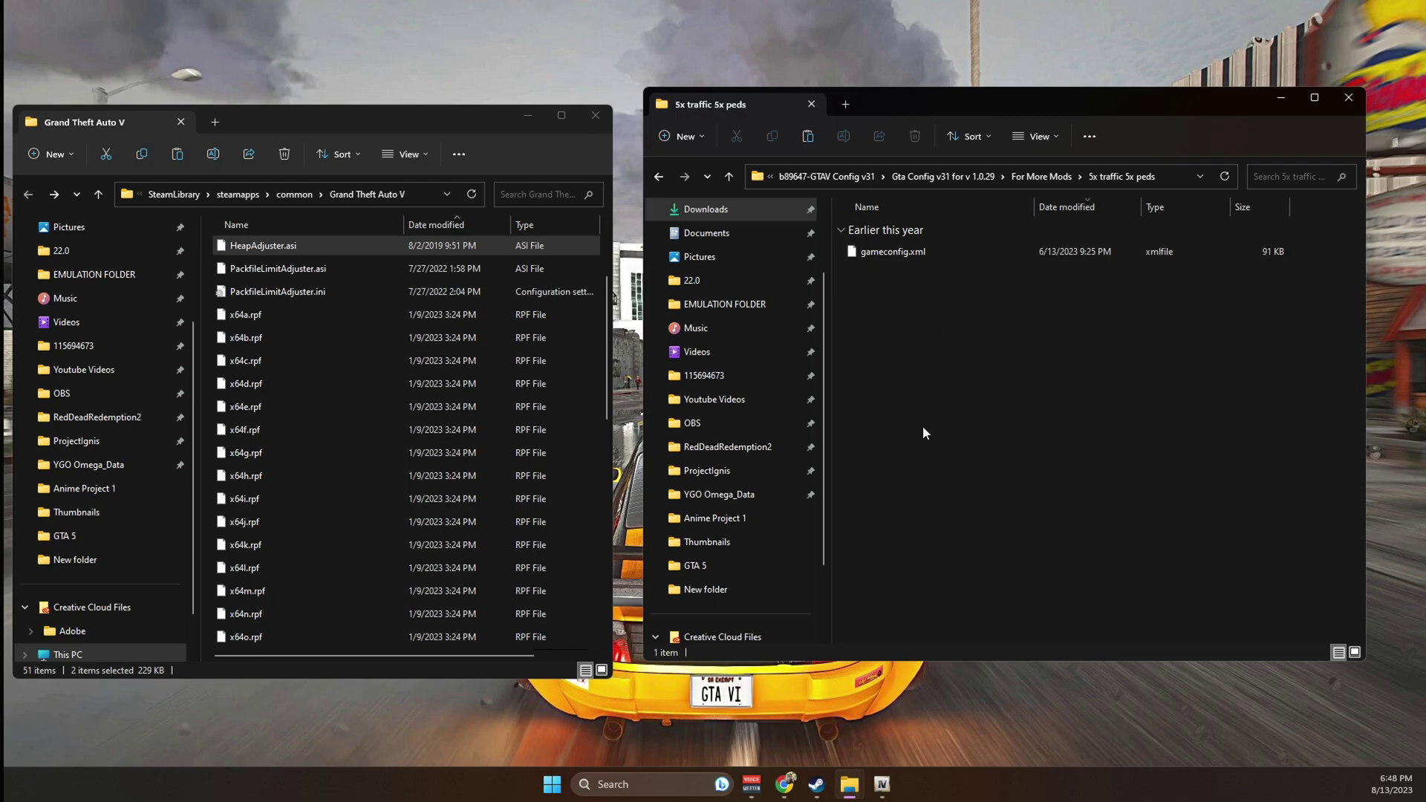
# - Place OpenIV beside File Explorer and open its mods > update folder
pyautogui.click(882, 784)
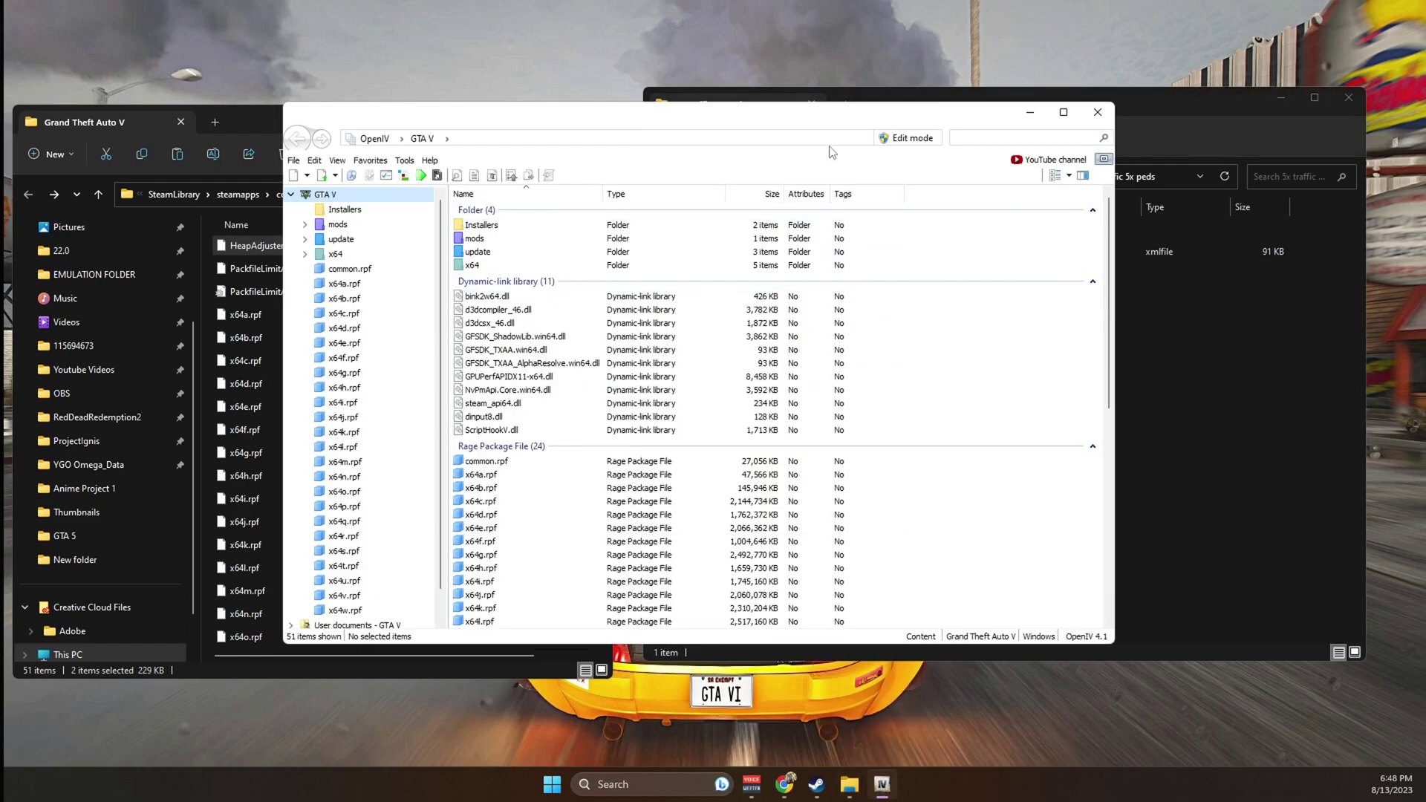
pyautogui.moveTo(855, 121); pyautogui.dragTo(513, 108)
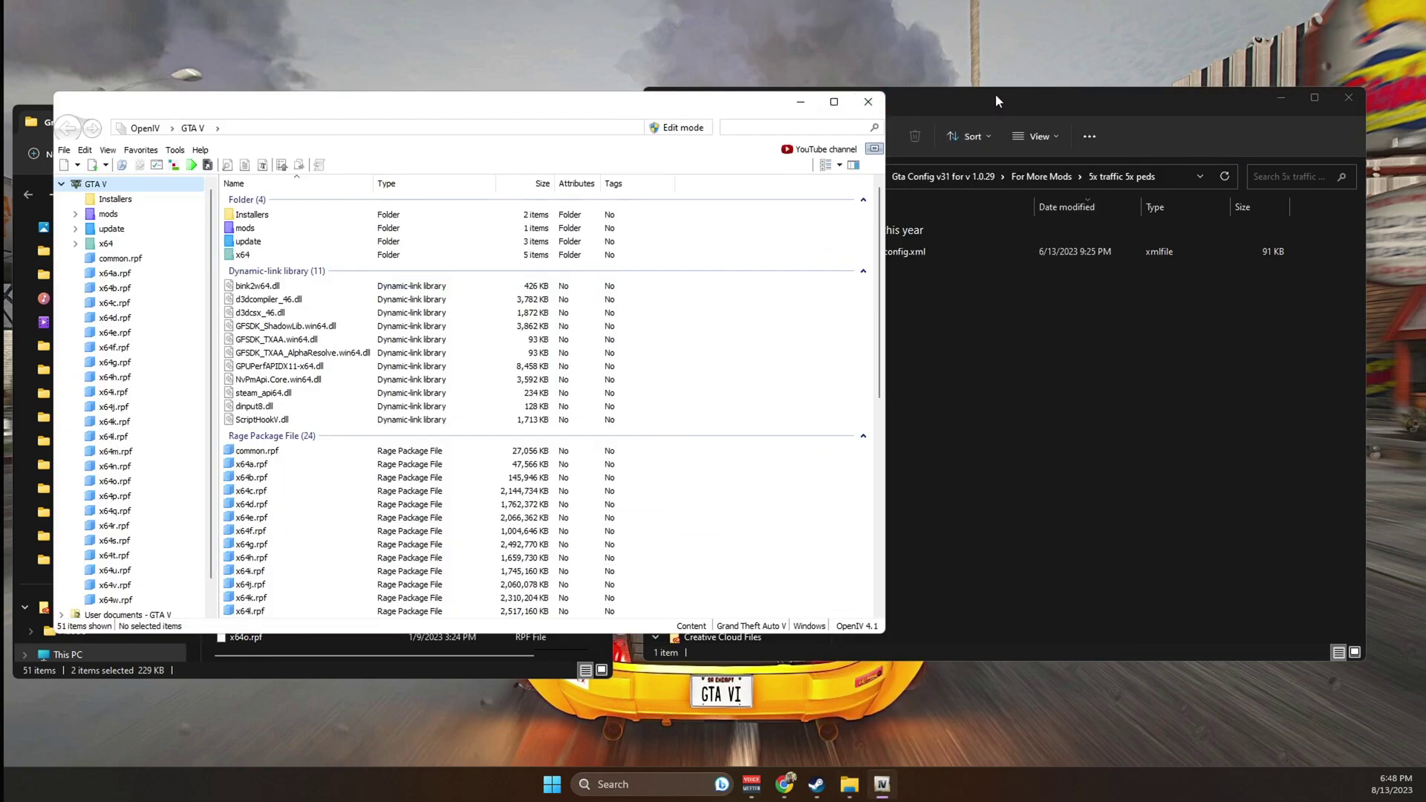
pyautogui.moveTo(995, 94); pyautogui.dragTo(1020, 92)
pyautogui.click(245, 228)
pyautogui.doubleClick(245, 229)
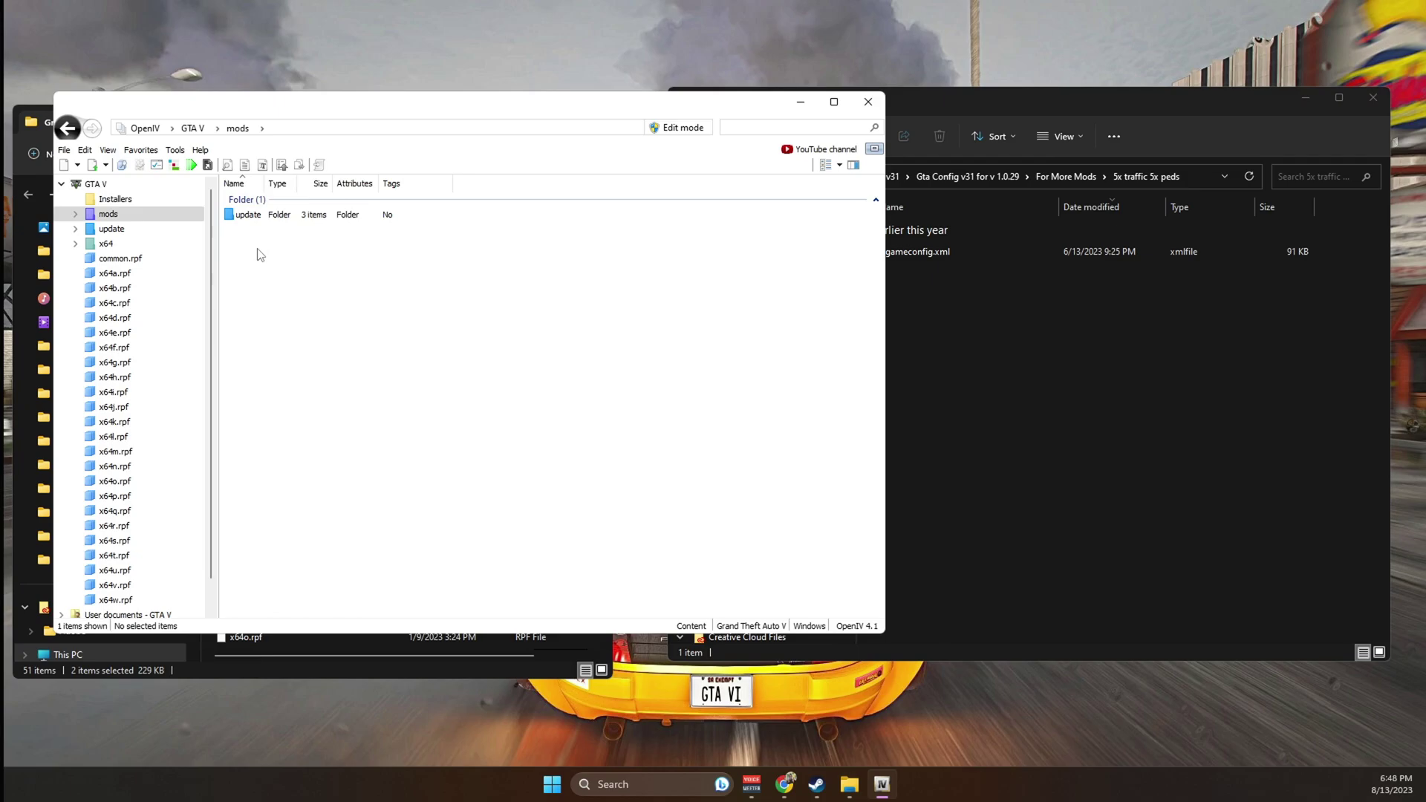
pyautogui.click(249, 219)
pyautogui.doubleClick(249, 215)
# - Open update.rpf, dismiss the Edit mode notice, go to common > data, and select gameconfig.xml
pyautogui.doubleClick(266, 246)
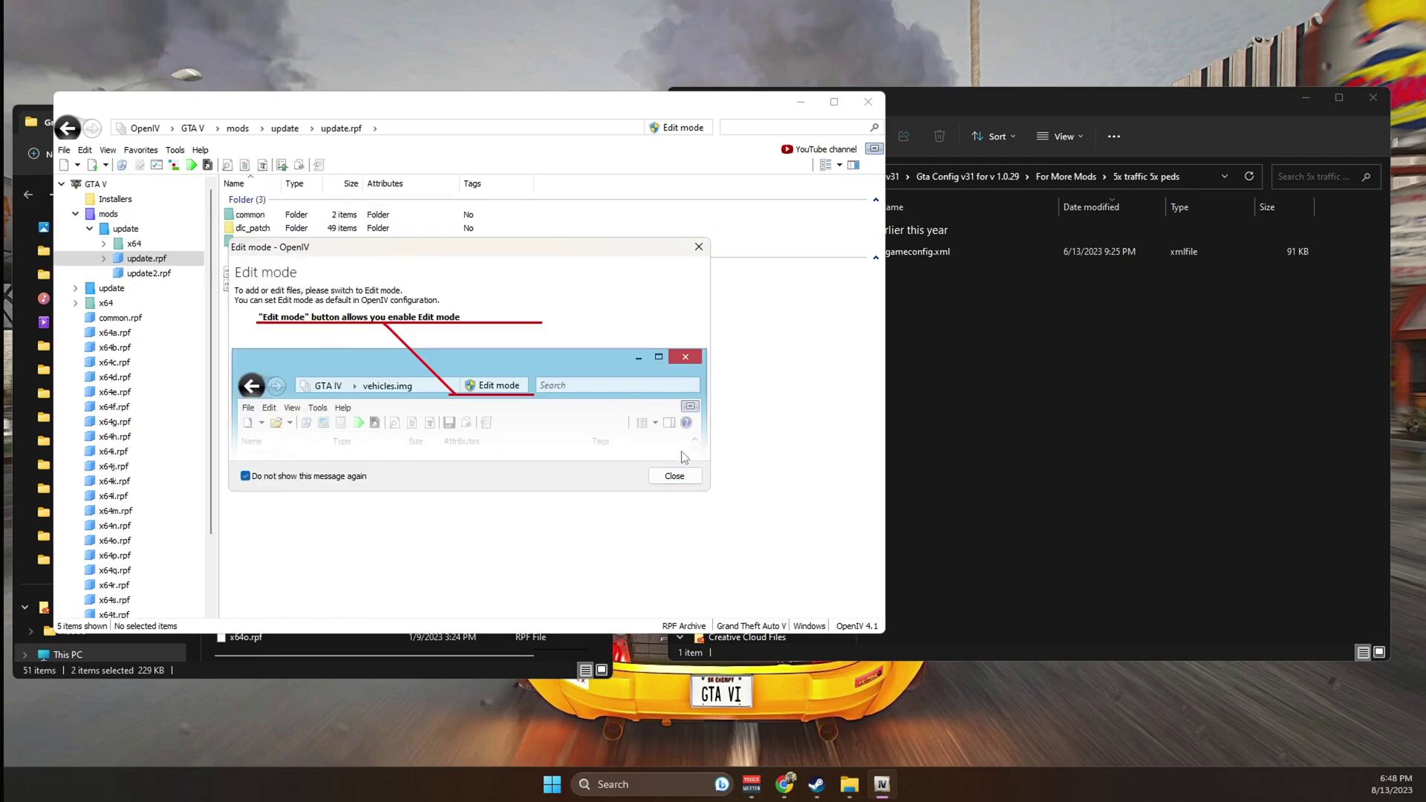
pyautogui.click(676, 477)
pyautogui.doubleClick(249, 215)
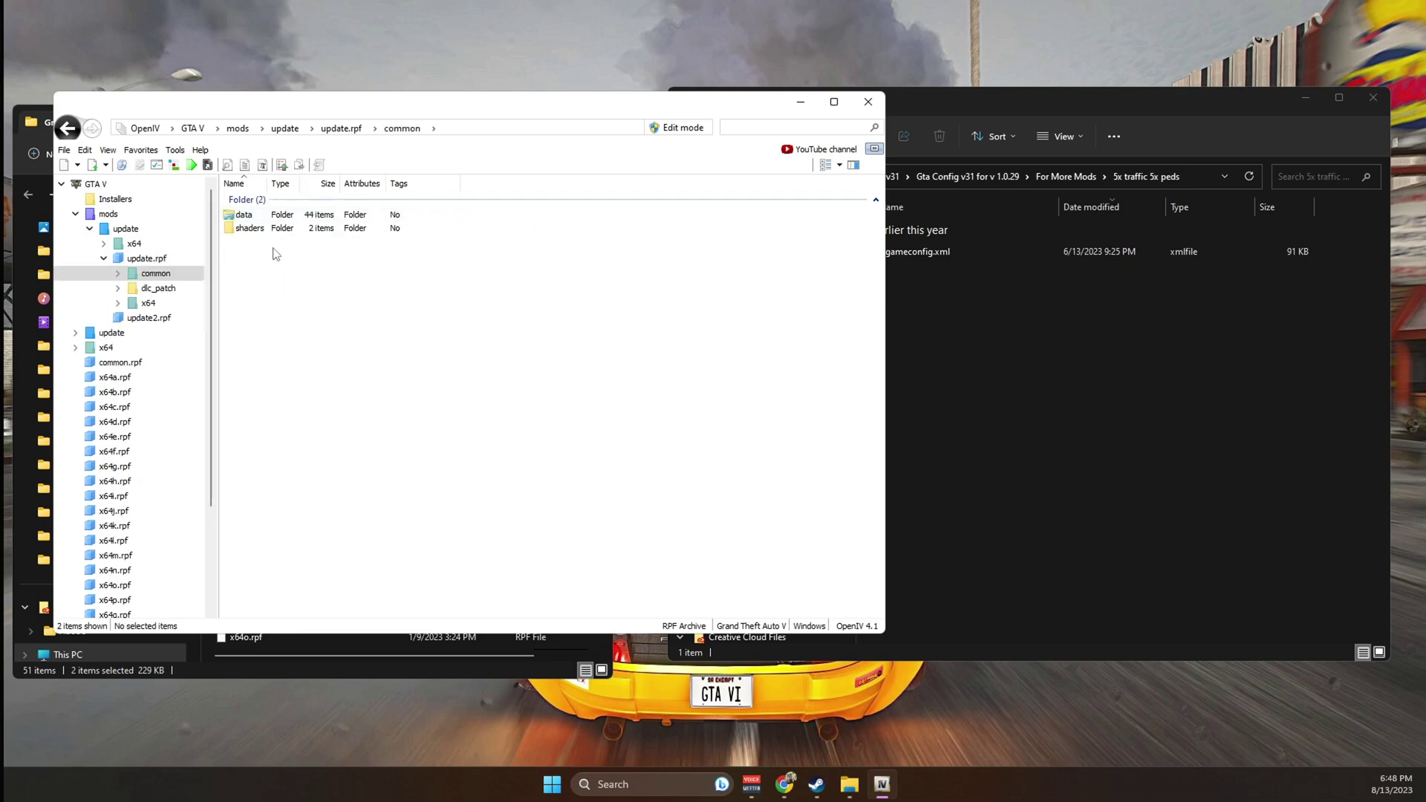
pyautogui.doubleClick(253, 214)
pyautogui.scroll(-6, 347, 404)
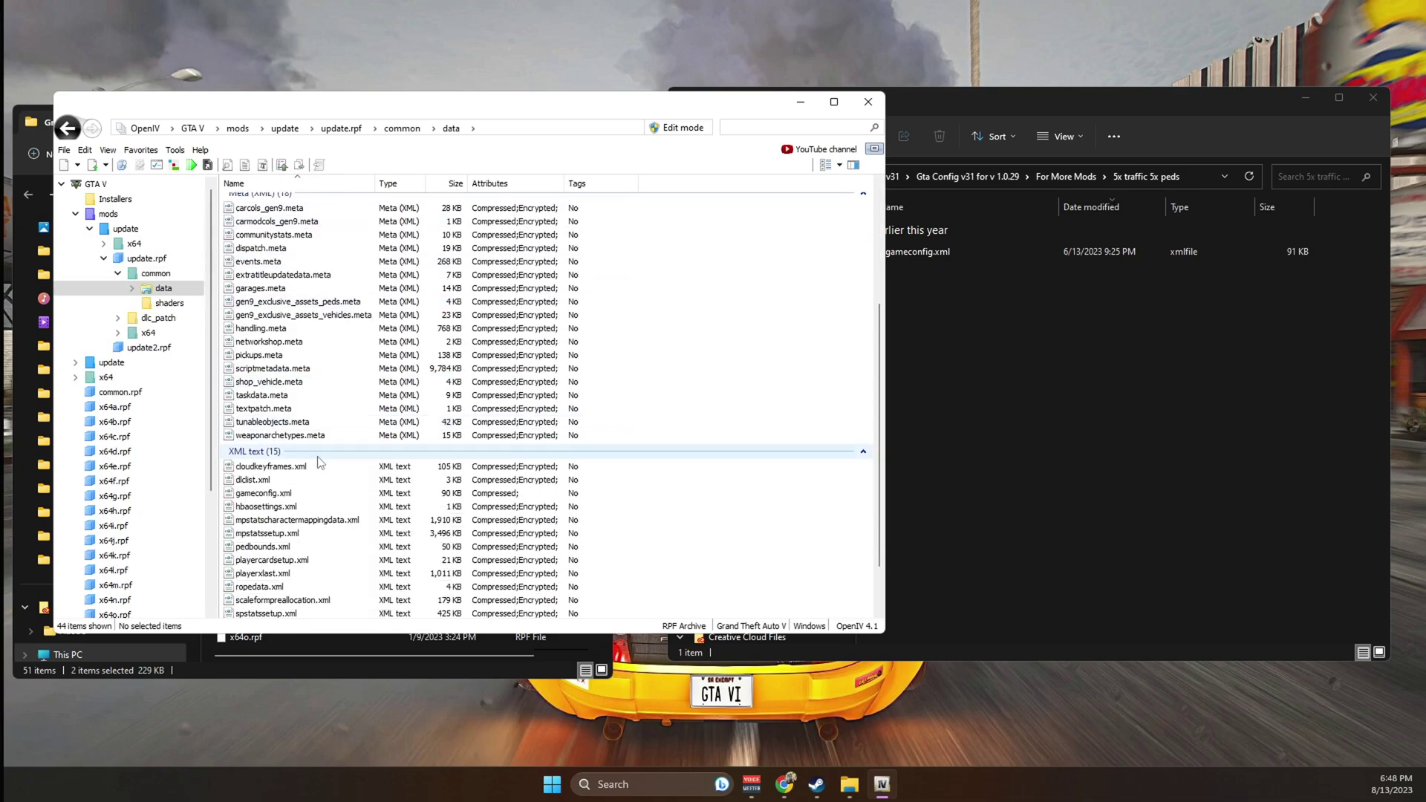
pyautogui.click(309, 471)
pyautogui.click(267, 431)
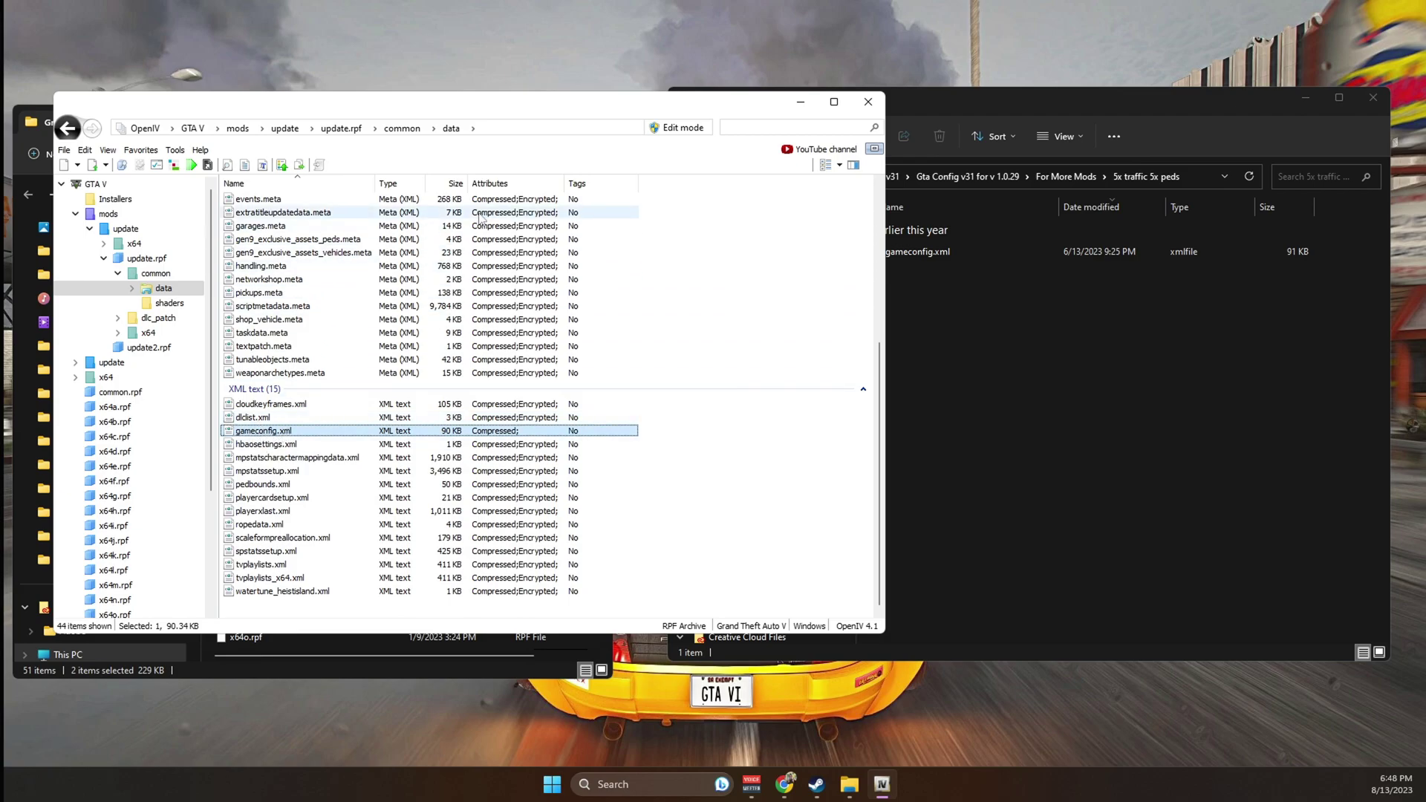
# - Enable edit mode, delete the original gameconfig.xml, and drag in the 5x traffic 5x peds gameconfig.xml
pyautogui.click(680, 128)
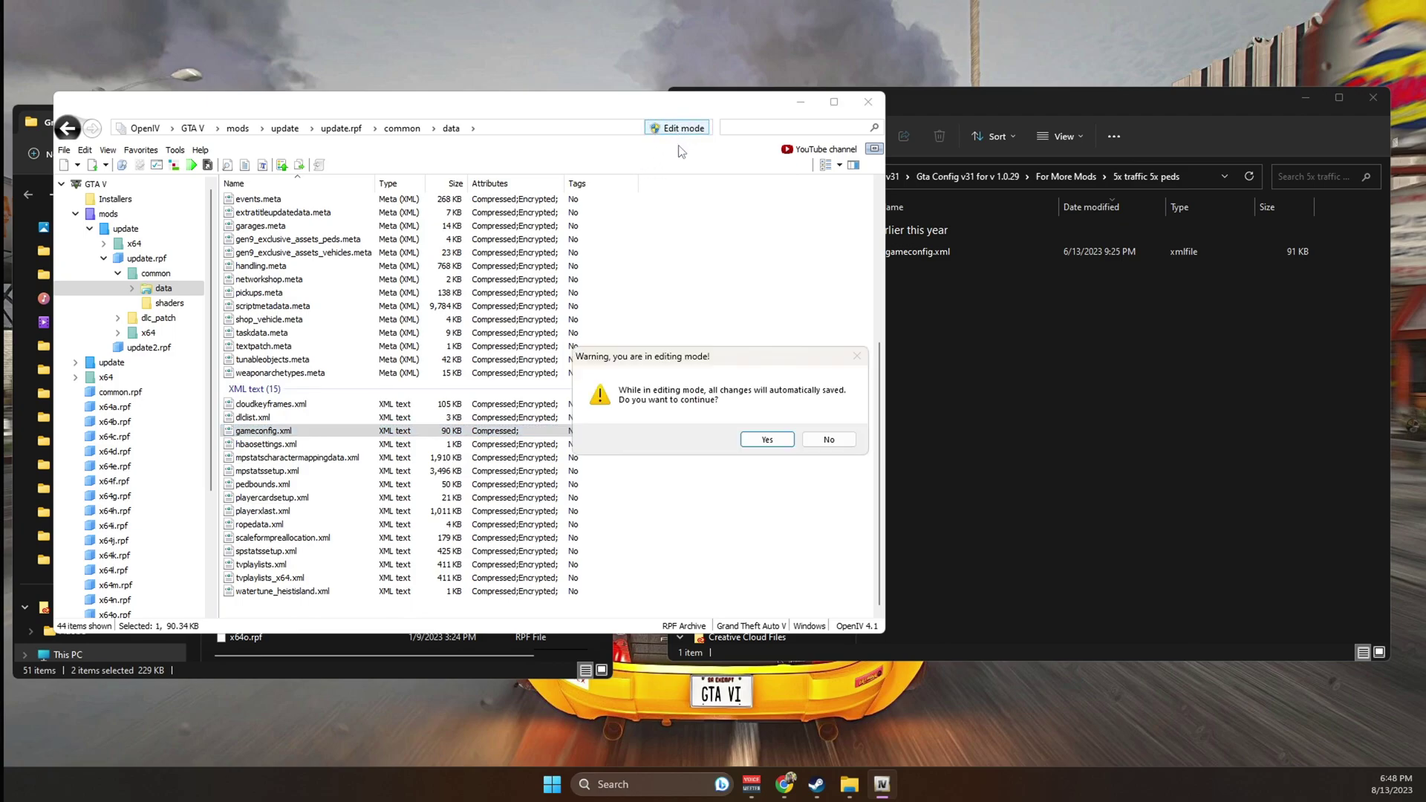
pyautogui.click(768, 441)
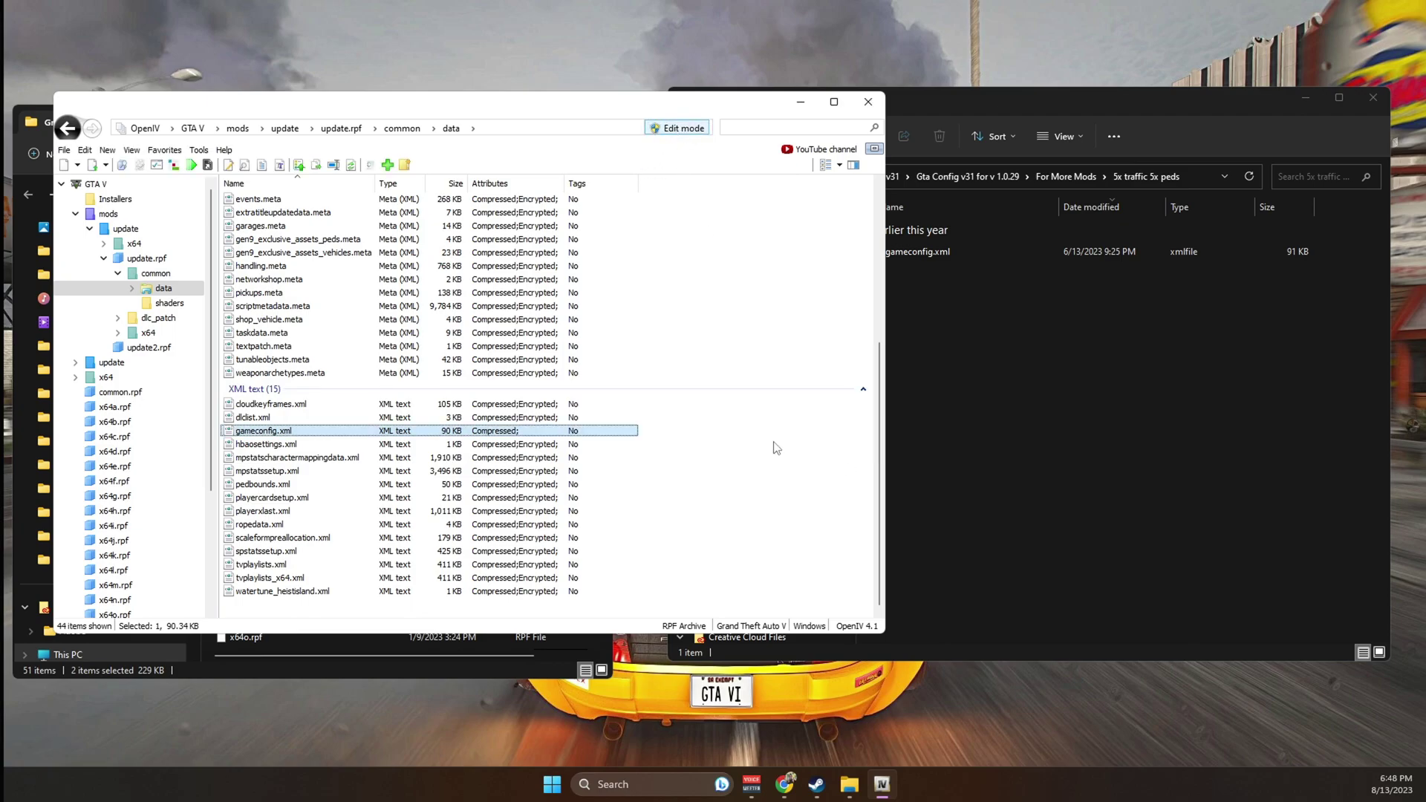
pyautogui.rightClick(268, 432)
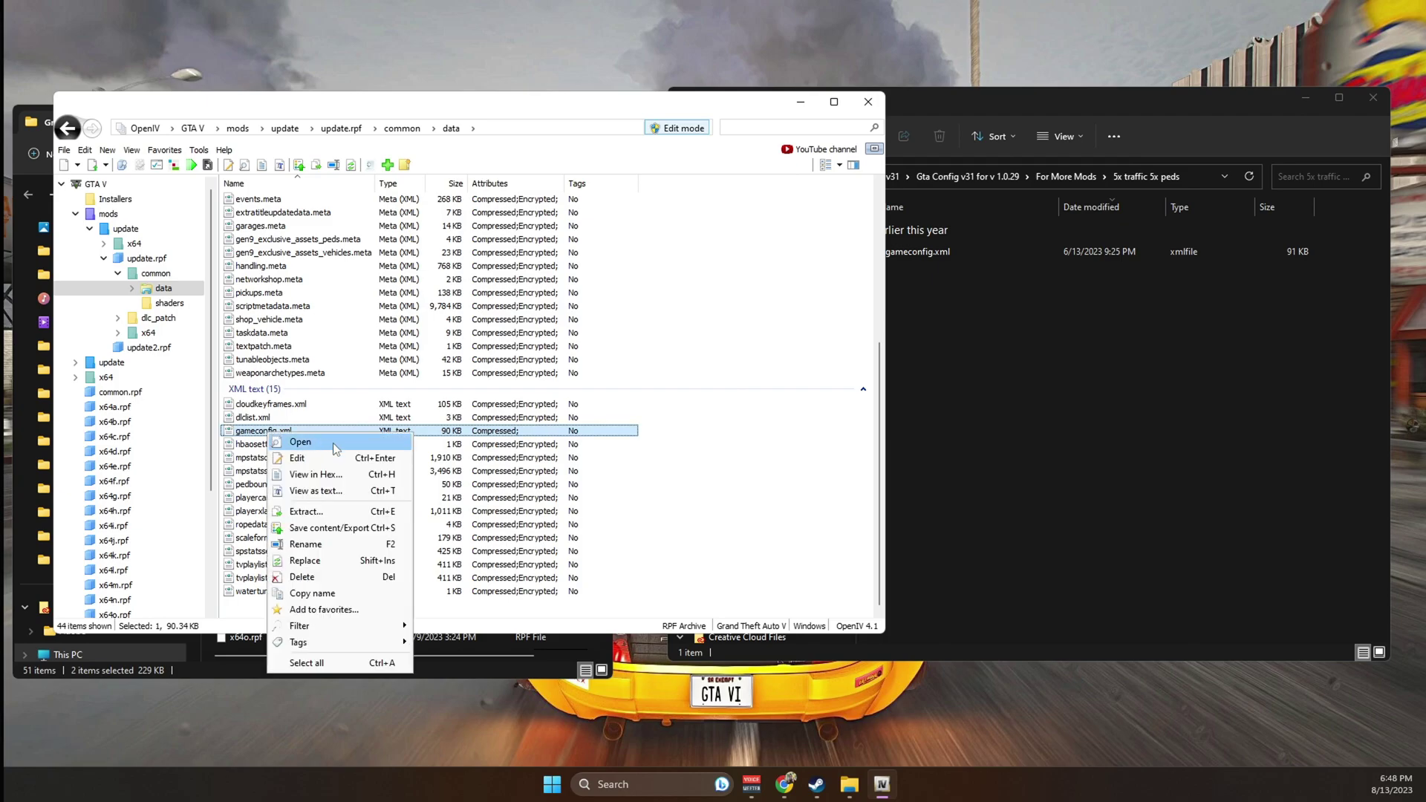
pyautogui.click(332, 583)
pyautogui.click(758, 442)
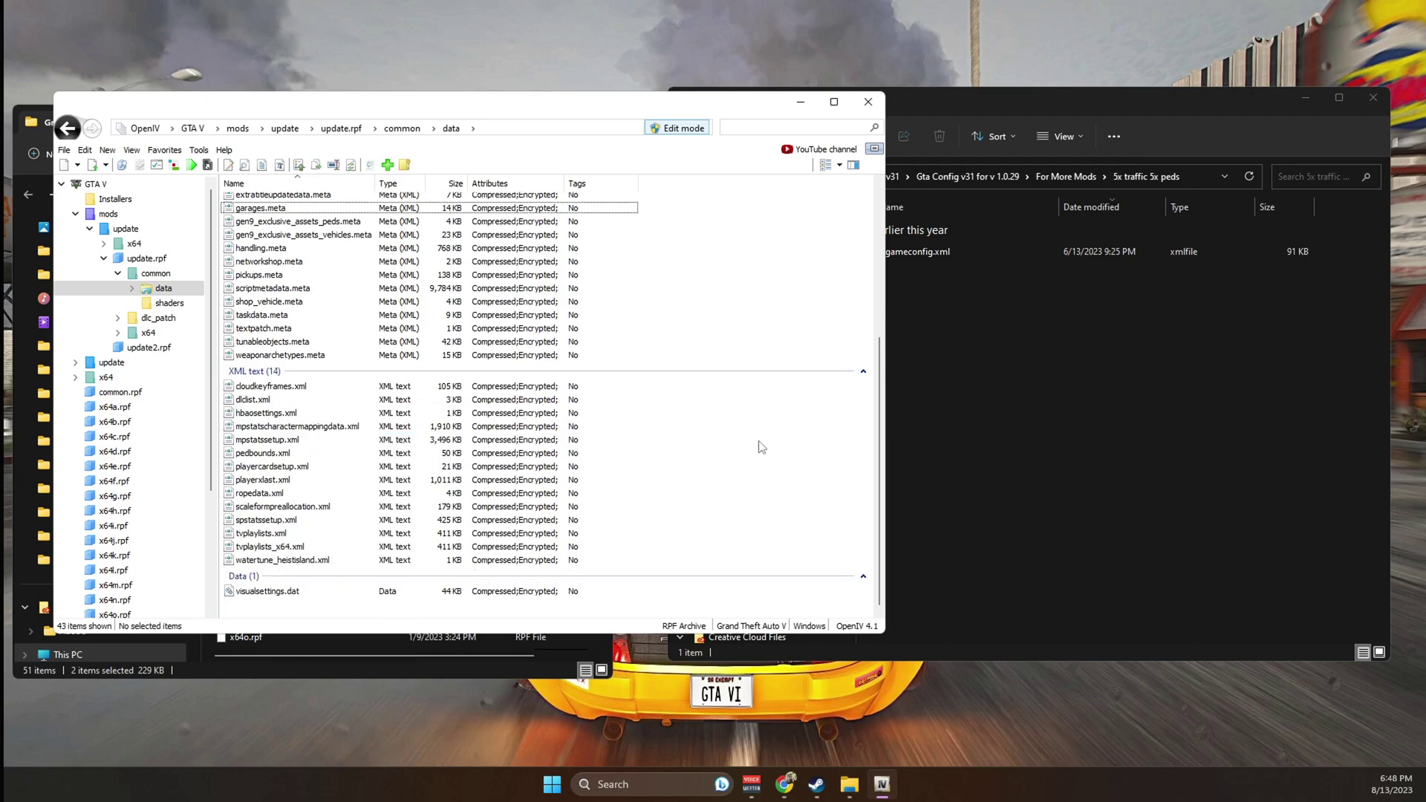
pyautogui.click(934, 390)
pyautogui.moveTo(896, 254); pyautogui.dragTo(305, 474)
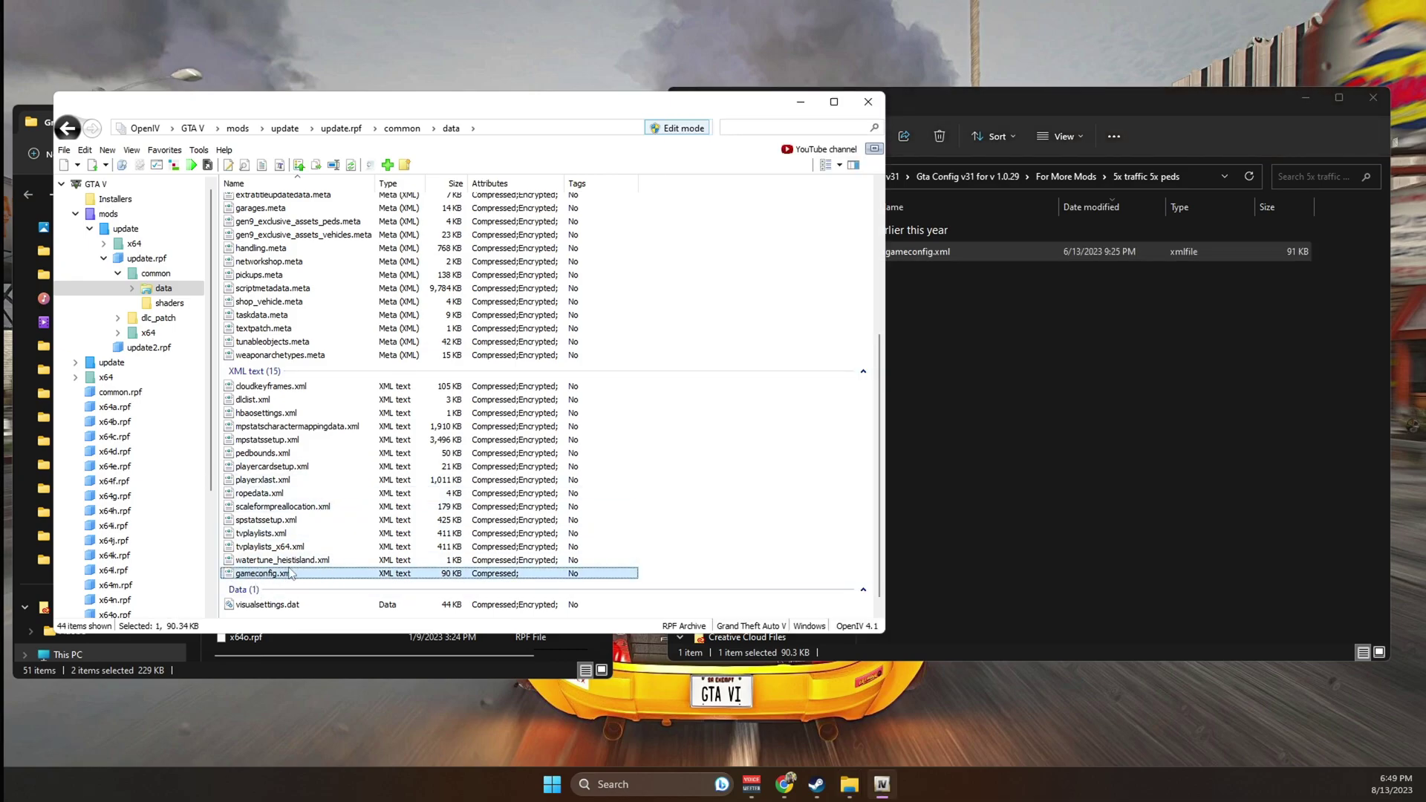
# - Close OpenIV, the 5x traffic 5x peds window and the Grand Theft Auto V folder window
pyautogui.click(866, 102)
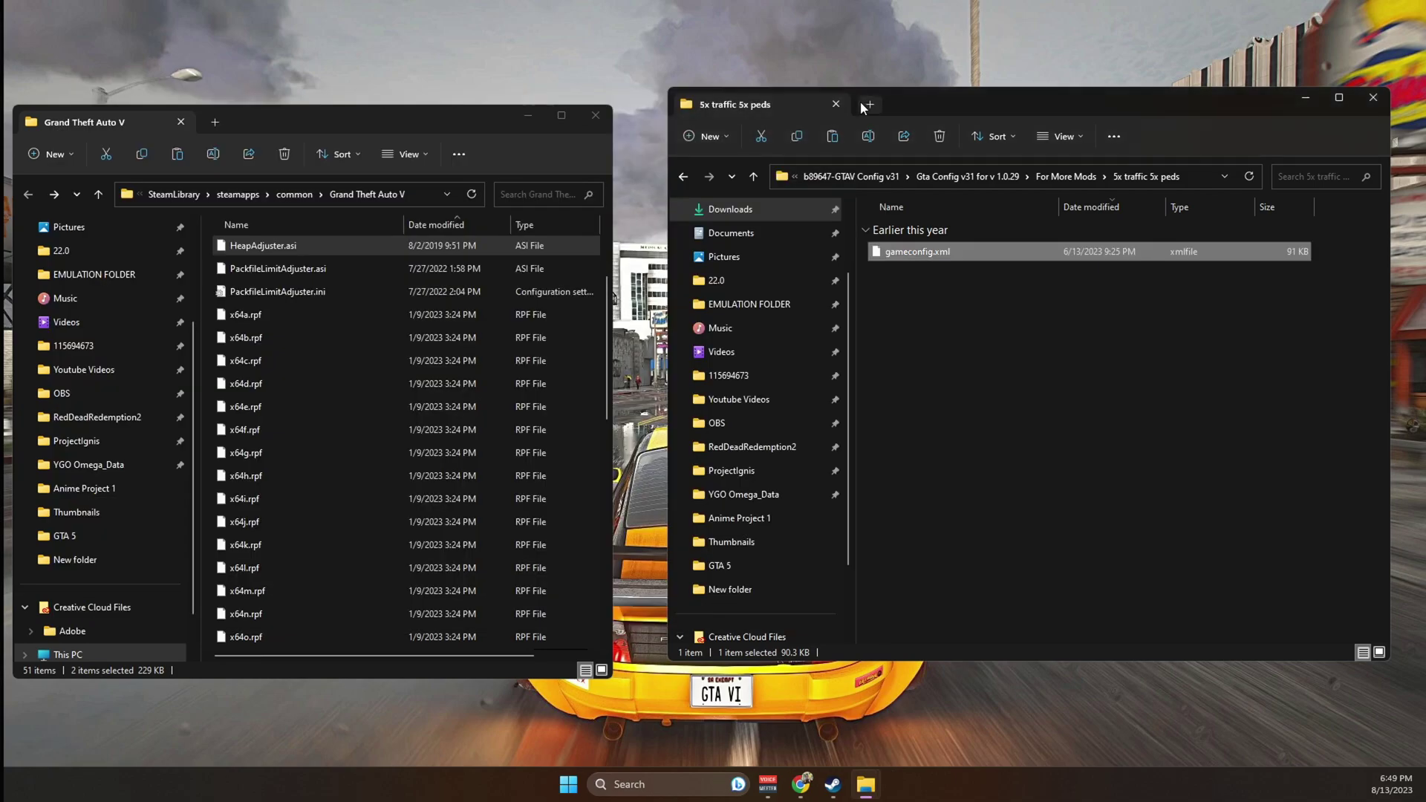
pyautogui.click(1374, 98)
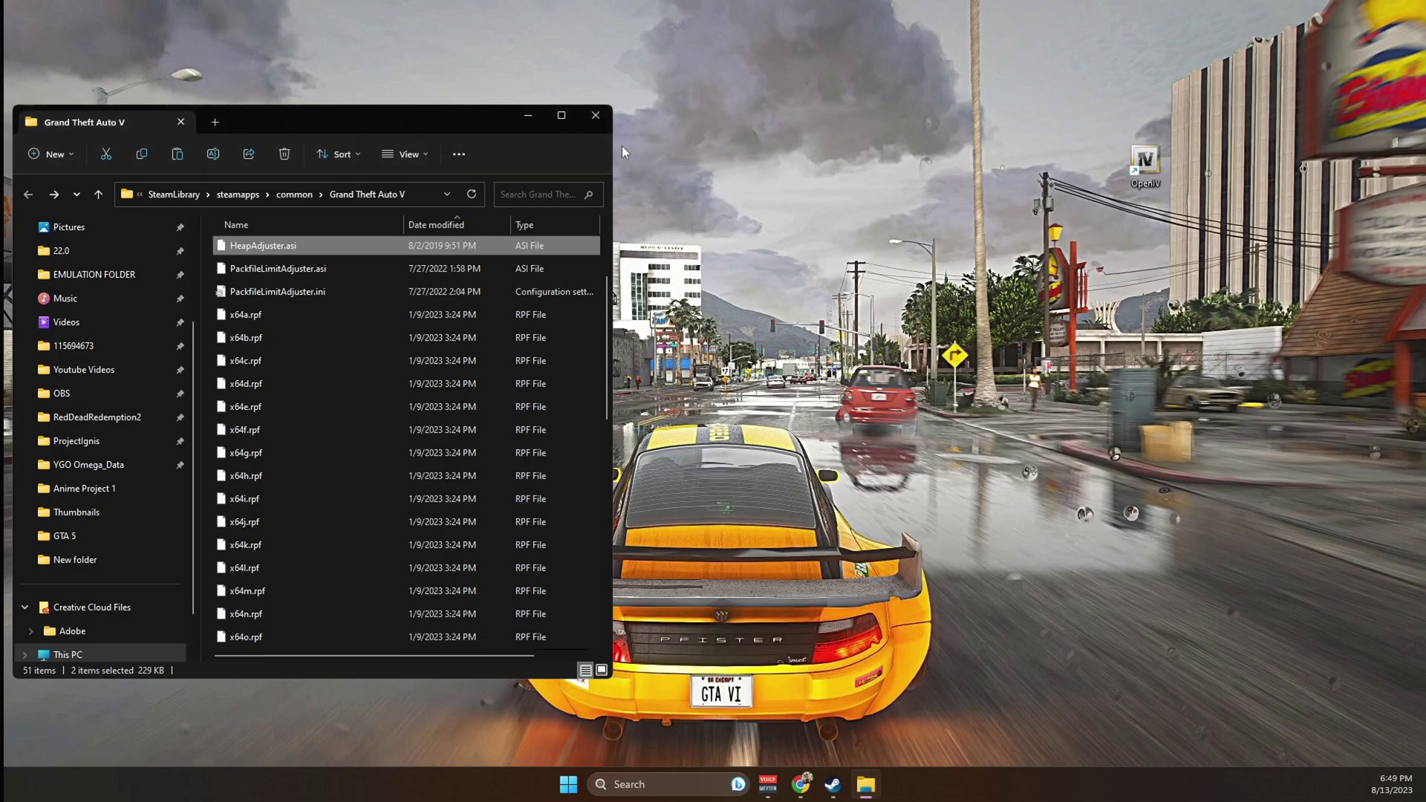
pyautogui.click(599, 116)
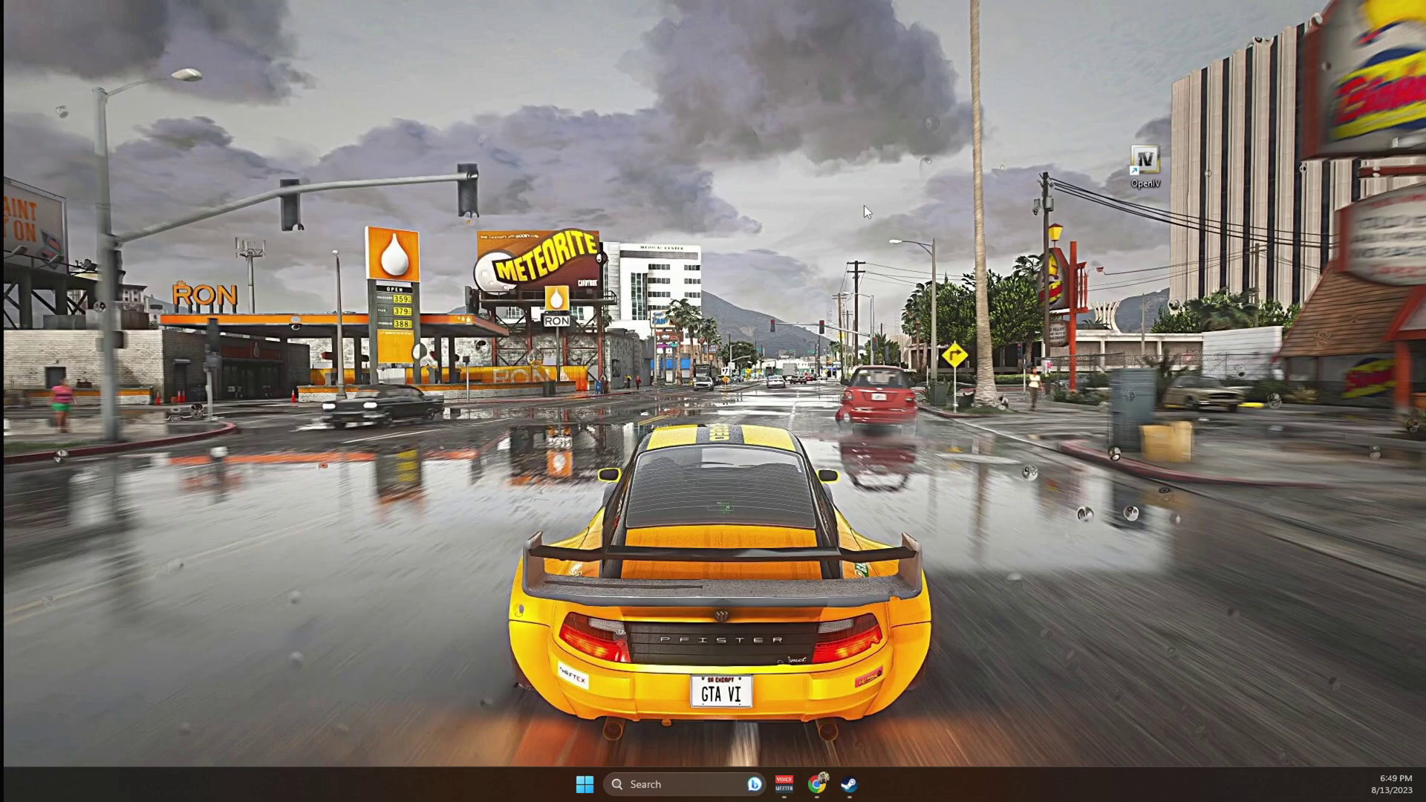